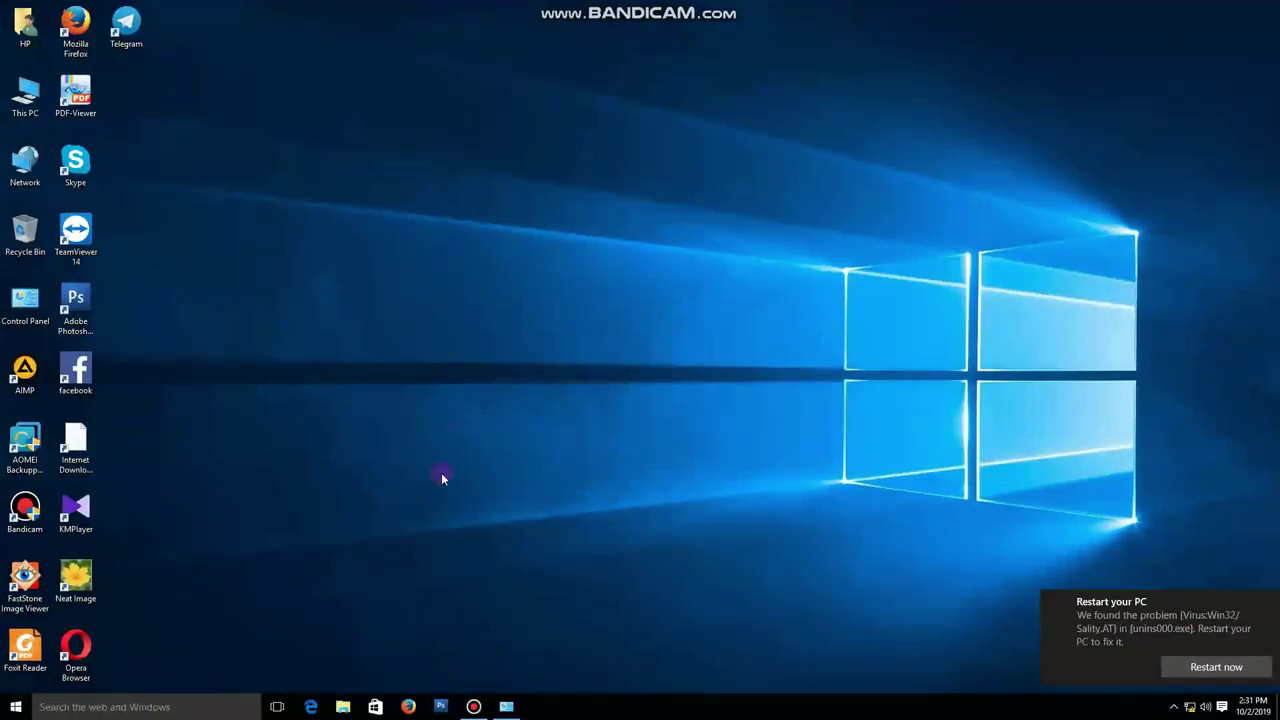
In File Explorer, go to F: > KREUM > File Zip Soft > Adobe > Corel Draw X7 [32-64]
{"action": "left_click", "coordinate": [344, 707]}
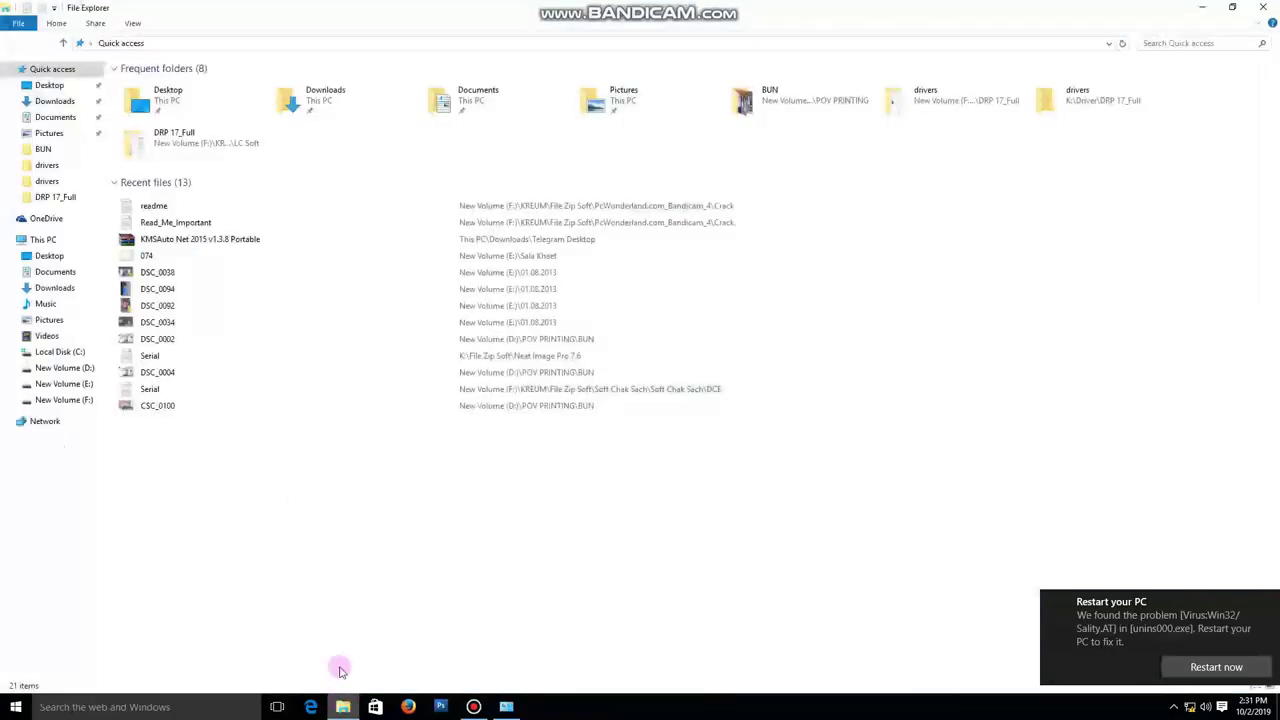
{"action": "left_click", "coordinate": [64, 400]}
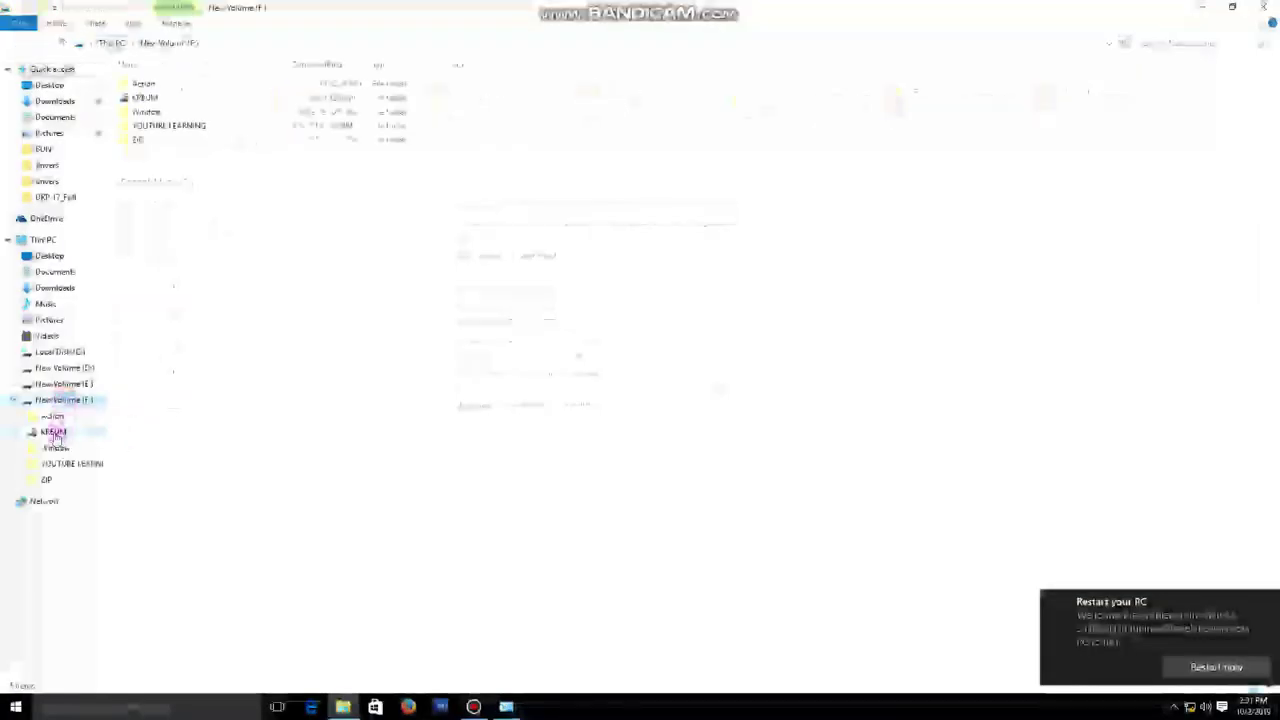
{"action": "left_click", "coordinate": [50, 428]}
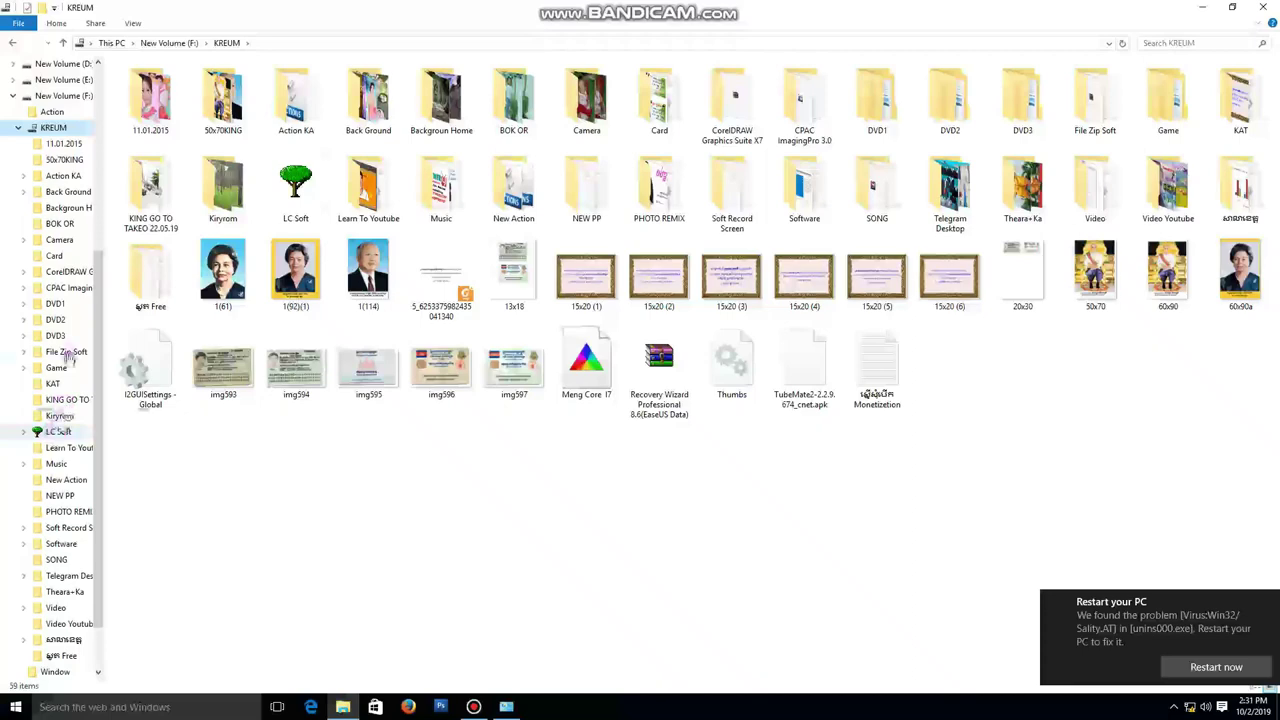
{"action": "left_click", "coordinate": [66, 352]}
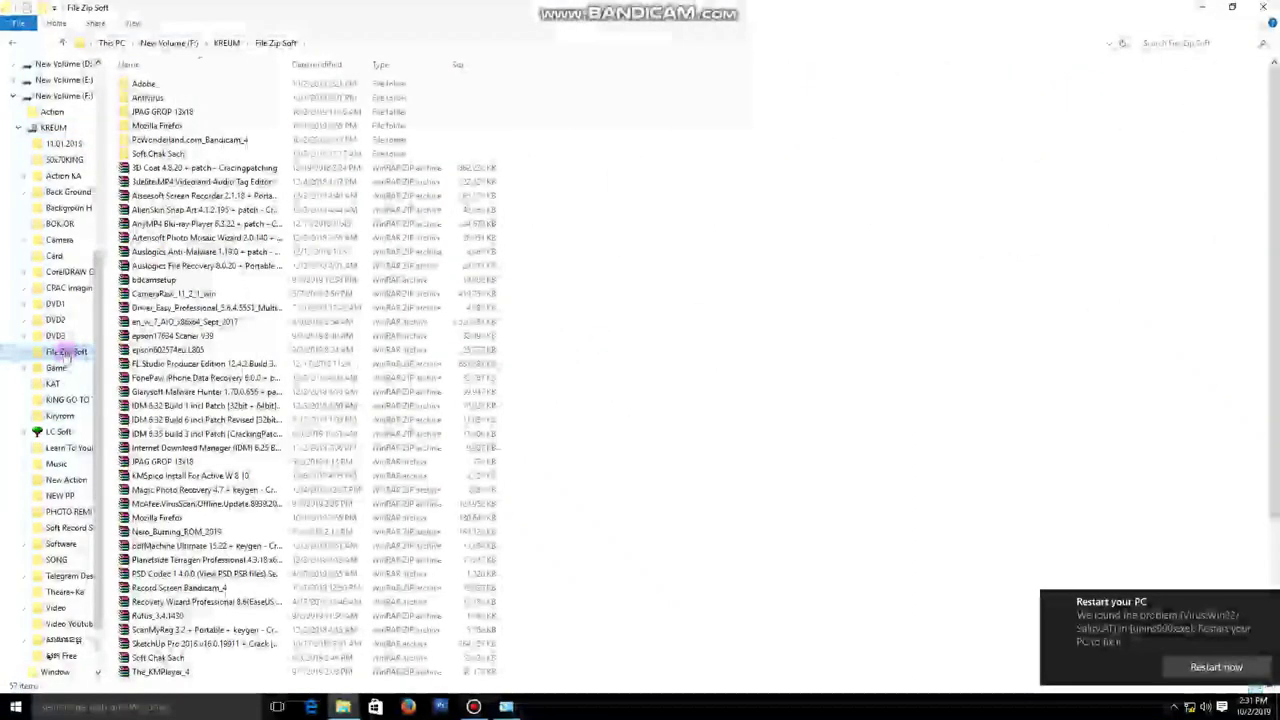
{"action": "double_click", "coordinate": [142, 83]}
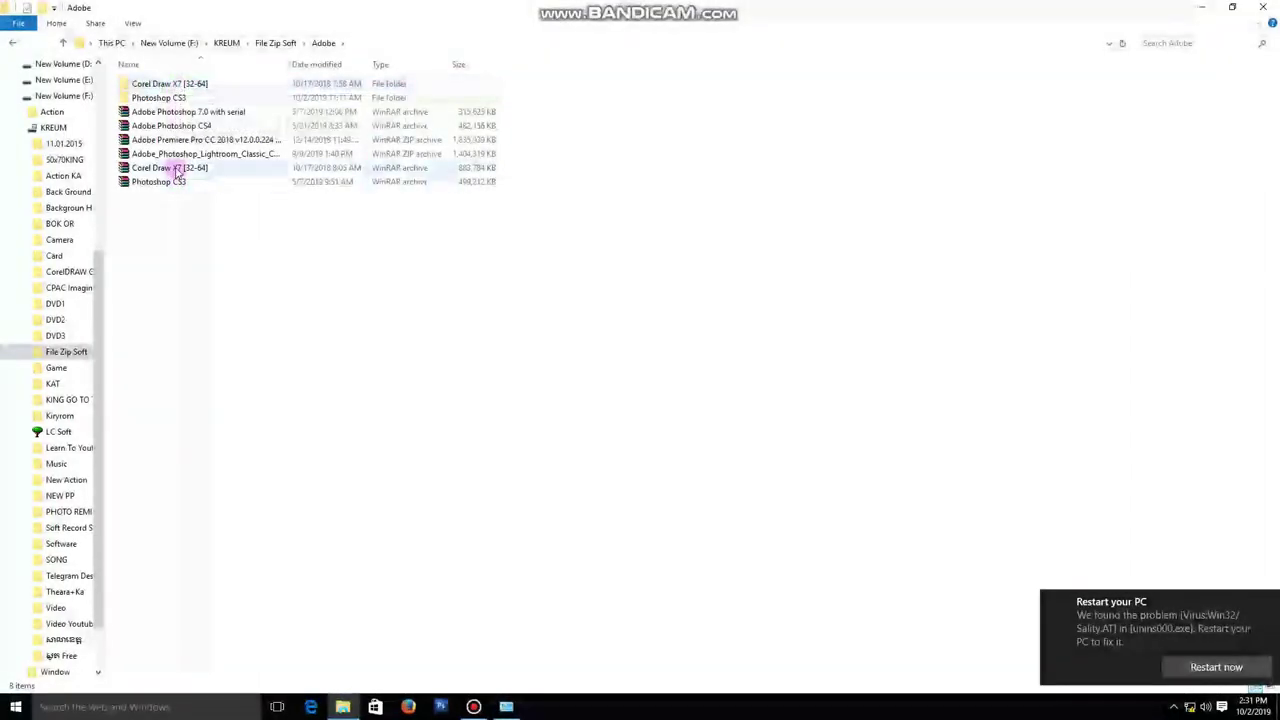
{"action": "double_click", "coordinate": [177, 84]}
Refresh the listing, enter the CORELDRAW_GRAPHICS_SUITE_X7_WIN64-XFORCE folder and select the CorelDRAW installer
{"action": "right_click", "coordinate": [200, 178]}
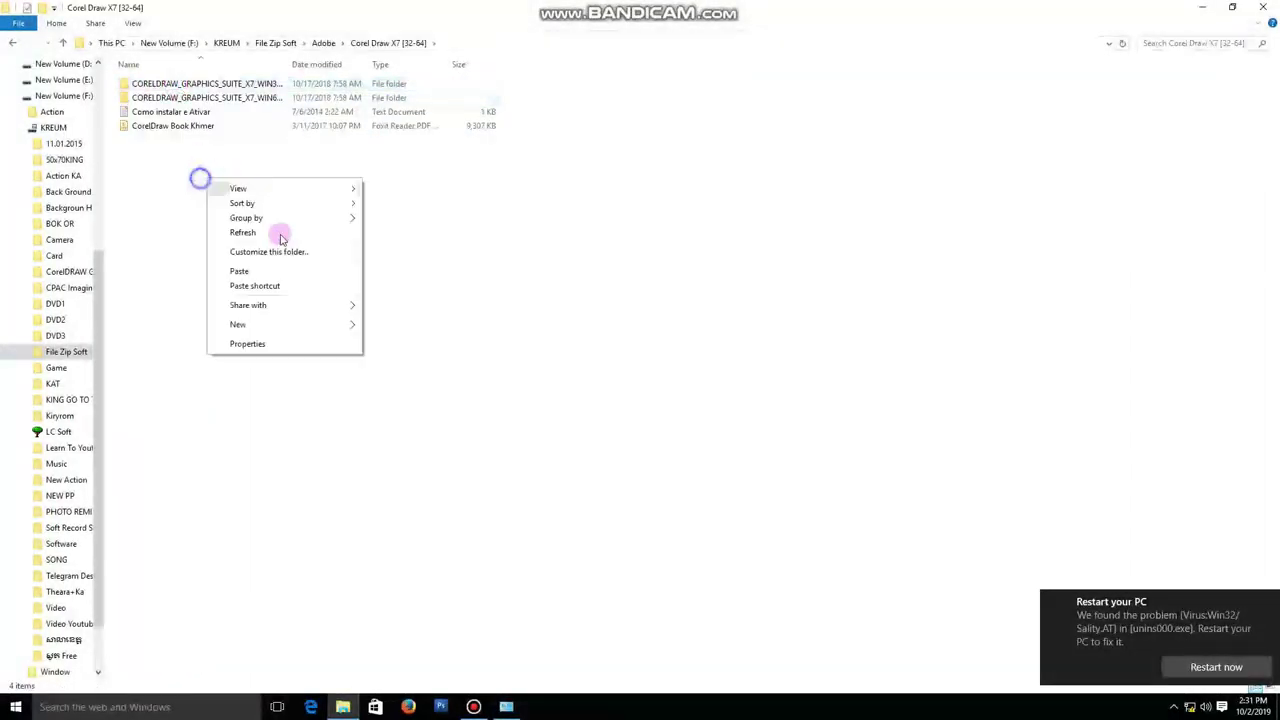
{"action": "left_click", "coordinate": [262, 233]}
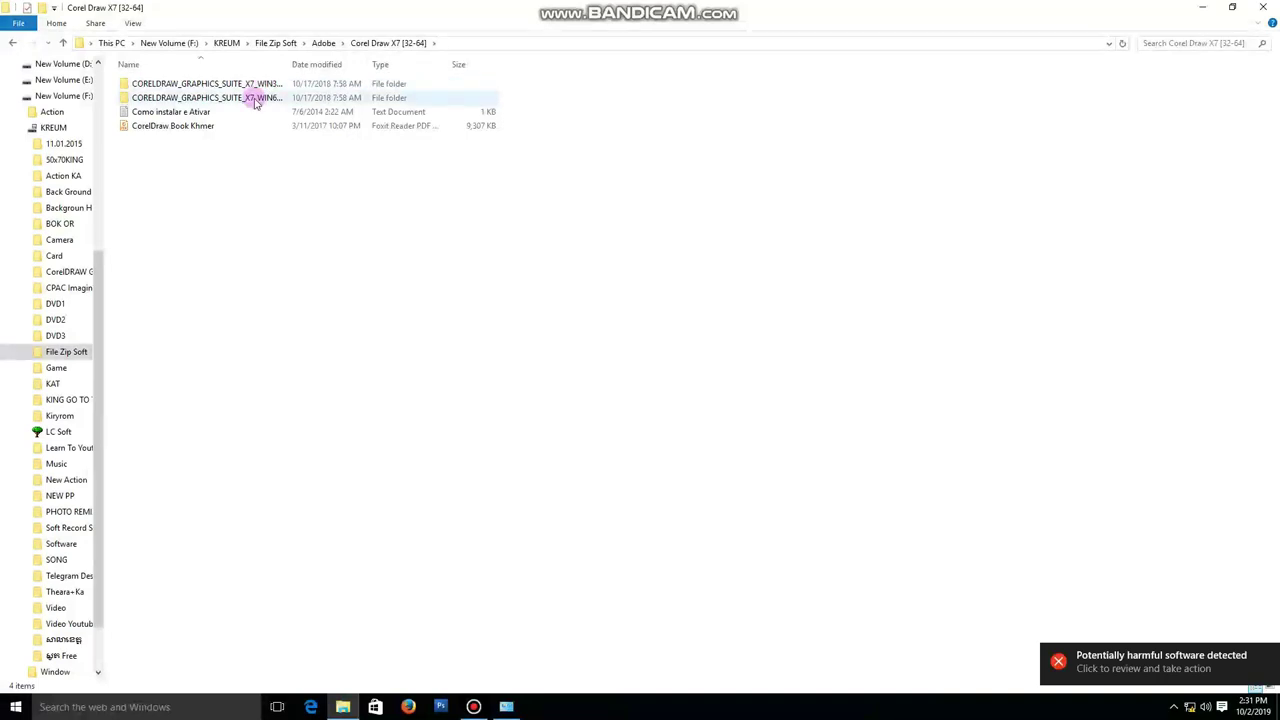
{"action": "double_click", "coordinate": [256, 97]}
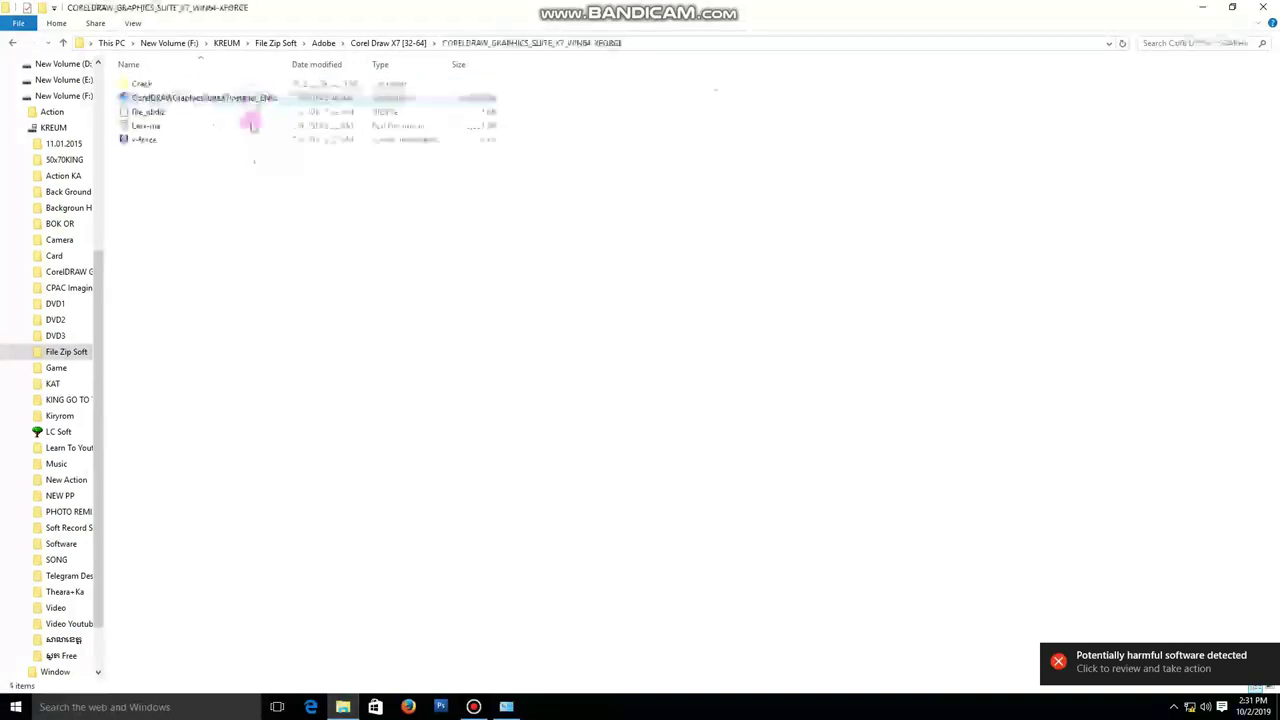
{"action": "double_click", "coordinate": [163, 84]}
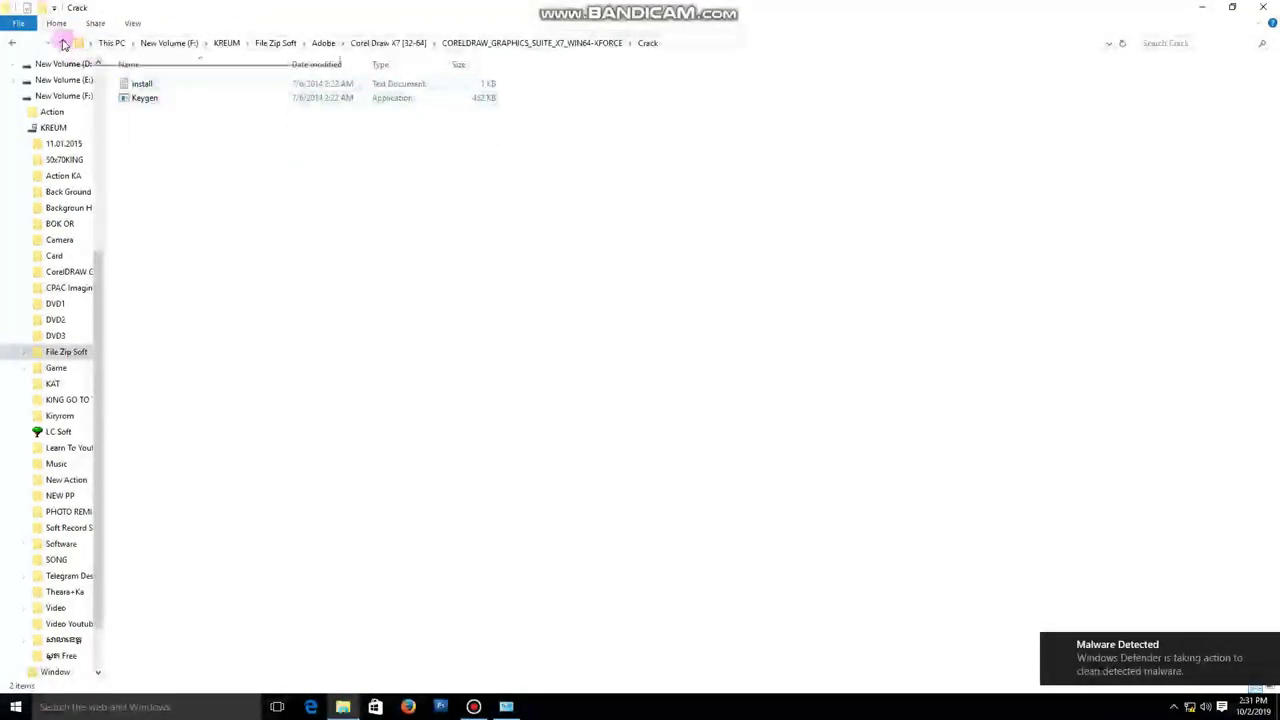
{"action": "left_click", "coordinate": [62, 43]}
{"action": "left_click", "coordinate": [169, 100]}
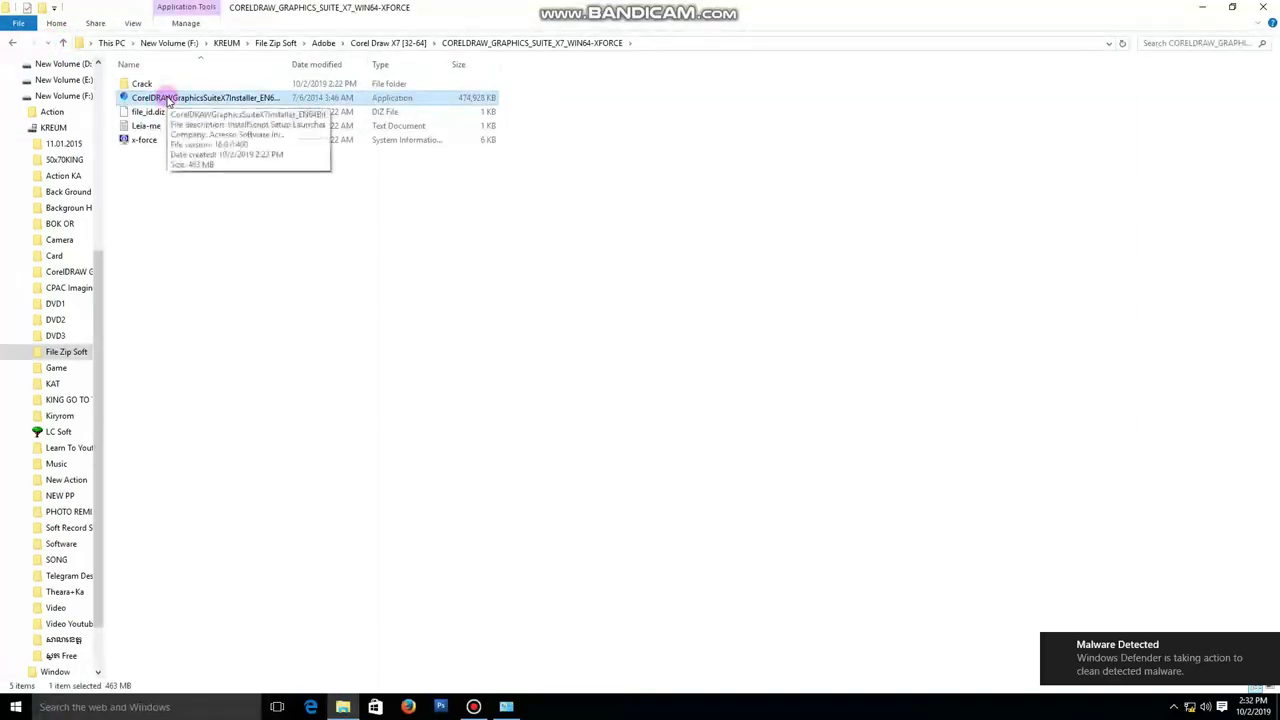
Run the CorelDRAW X7 installer from its right-click Open command
{"action": "double_click", "coordinate": [155, 98]}
{"action": "right_click", "coordinate": [153, 99]}
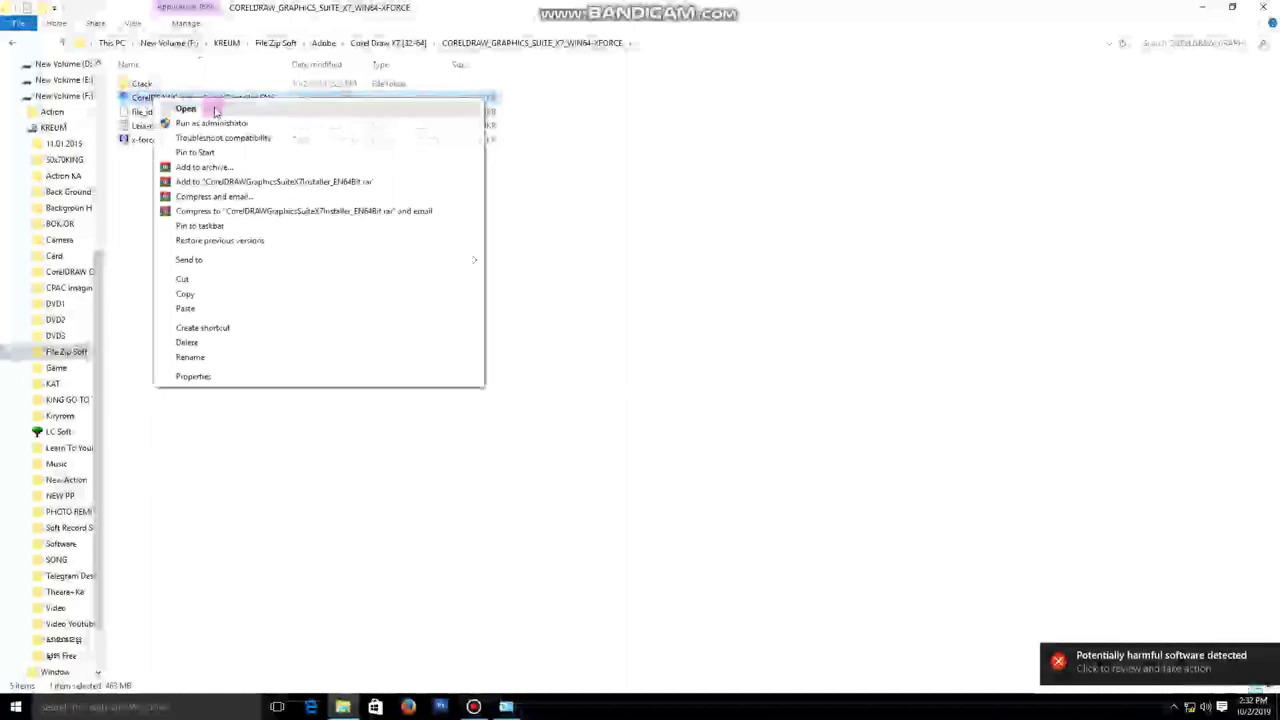
{"action": "left_click", "coordinate": [180, 106]}
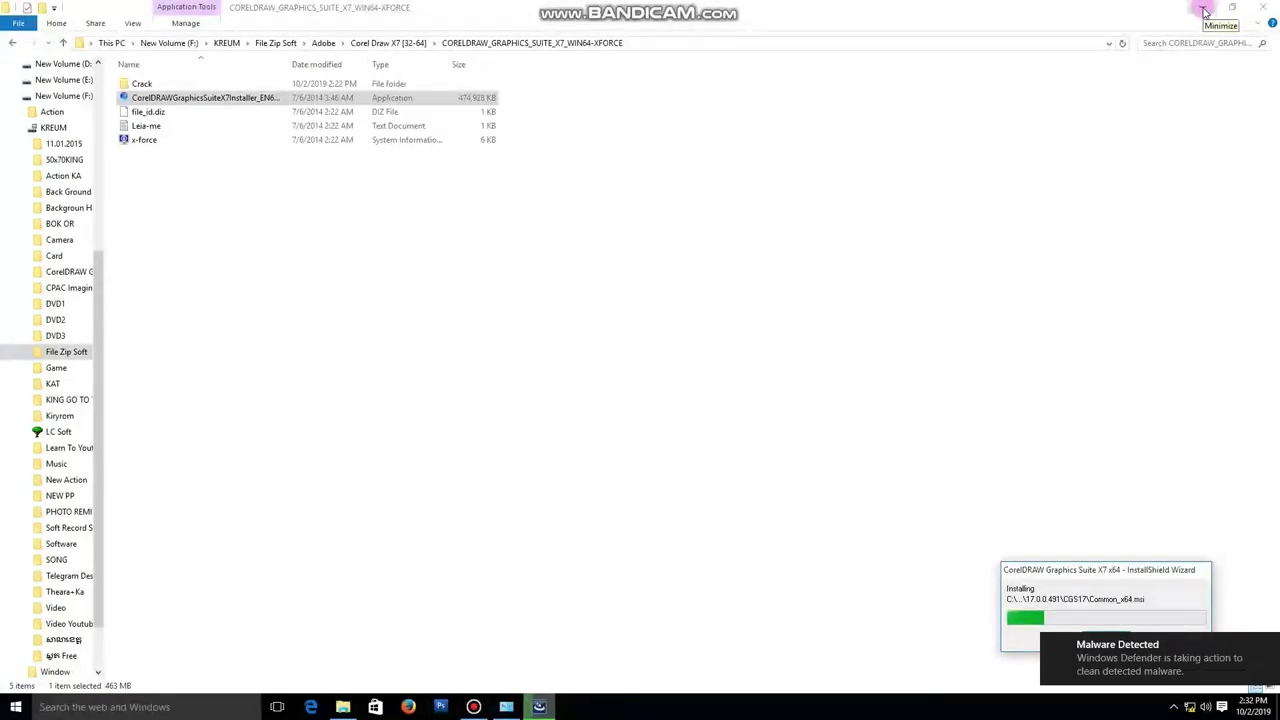
Minimize File Explorer and refresh the desktop while setup loads its license agreement
{"action": "left_click", "coordinate": [1216, 7]}
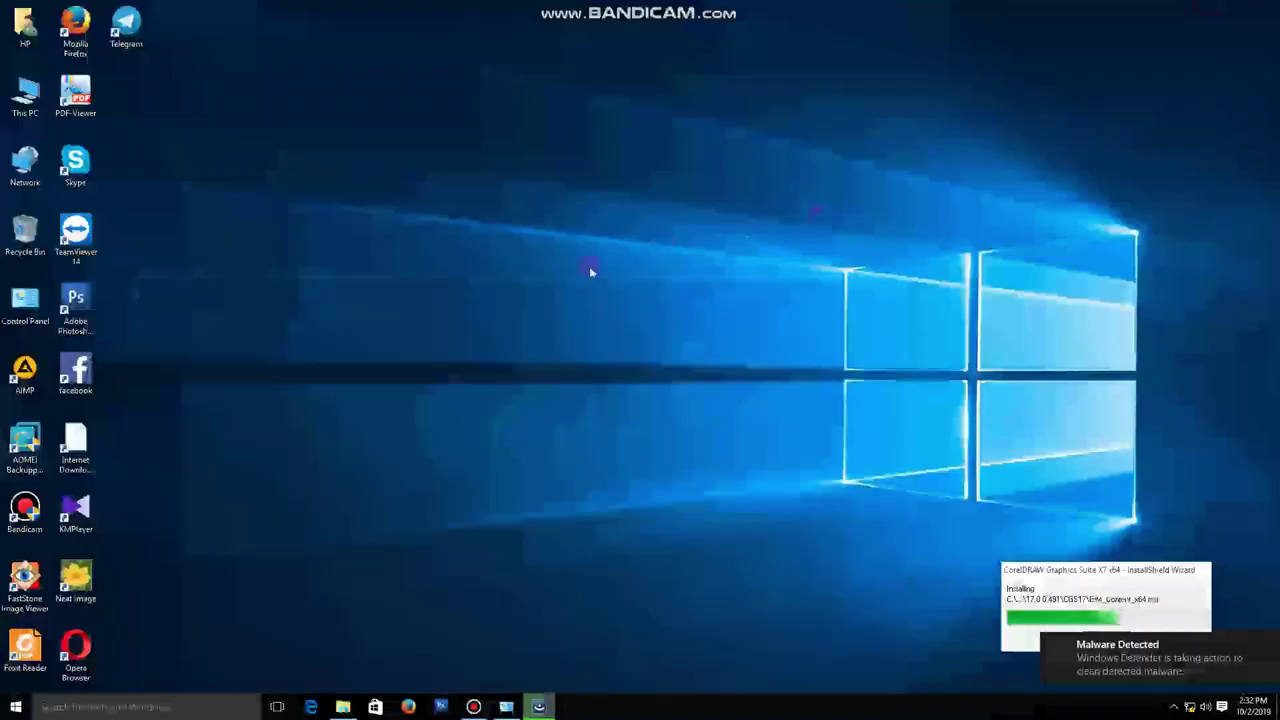
{"action": "right_click", "coordinate": [524, 252]}
{"action": "left_click", "coordinate": [577, 291]}
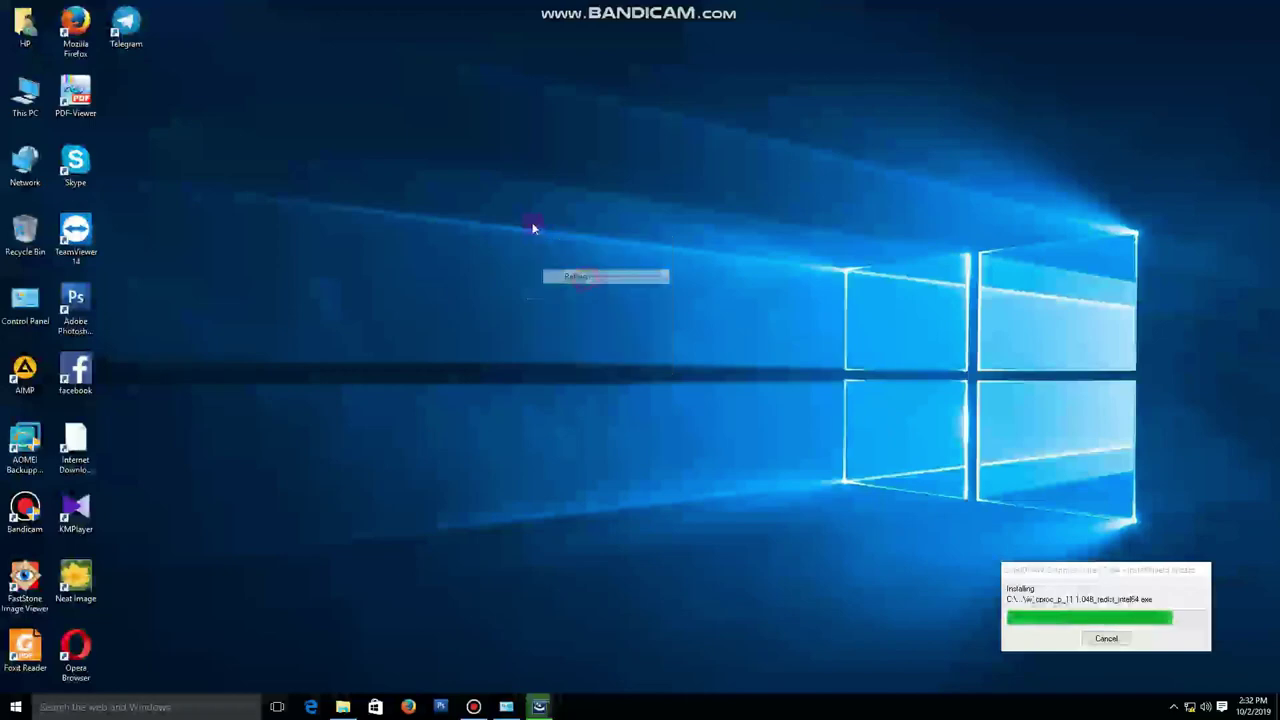
{"action": "right_click", "coordinate": [531, 223]}
{"action": "left_click", "coordinate": [565, 262]}
{"action": "right_click", "coordinate": [535, 228]}
{"action": "left_click", "coordinate": [565, 263]}
{"action": "right_click", "coordinate": [535, 228]}
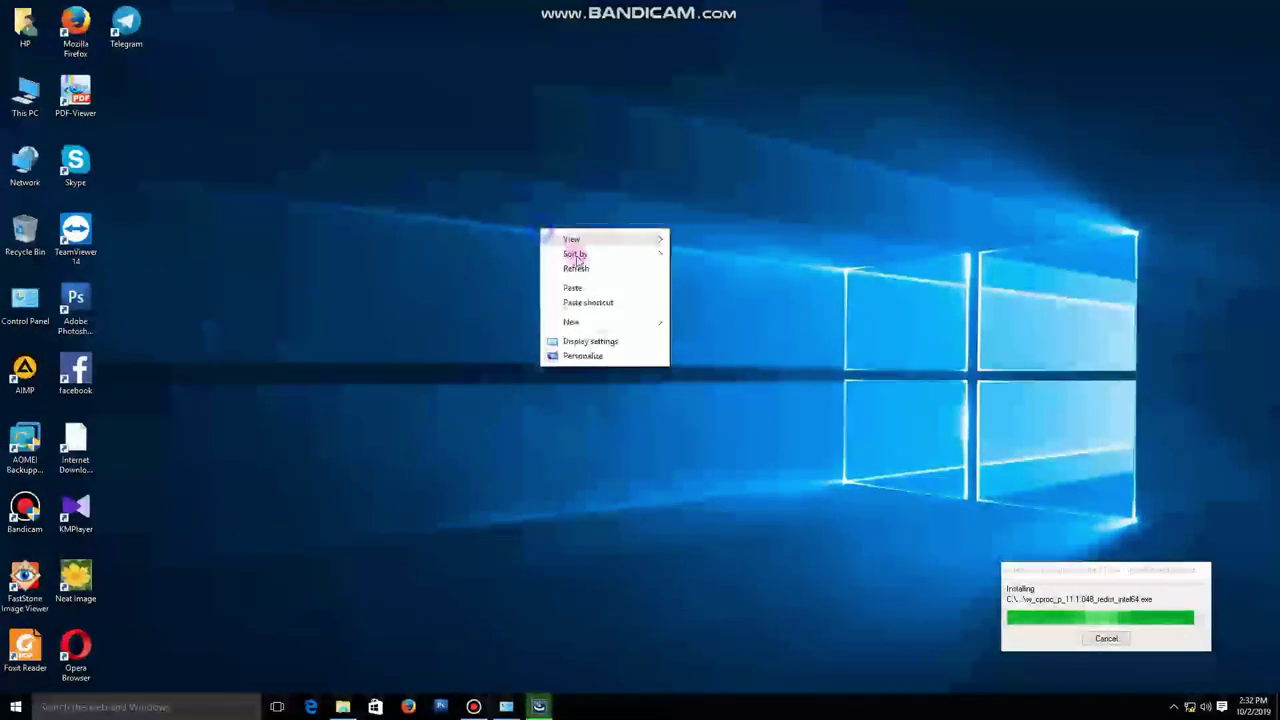
{"action": "left_click", "coordinate": [565, 265]}
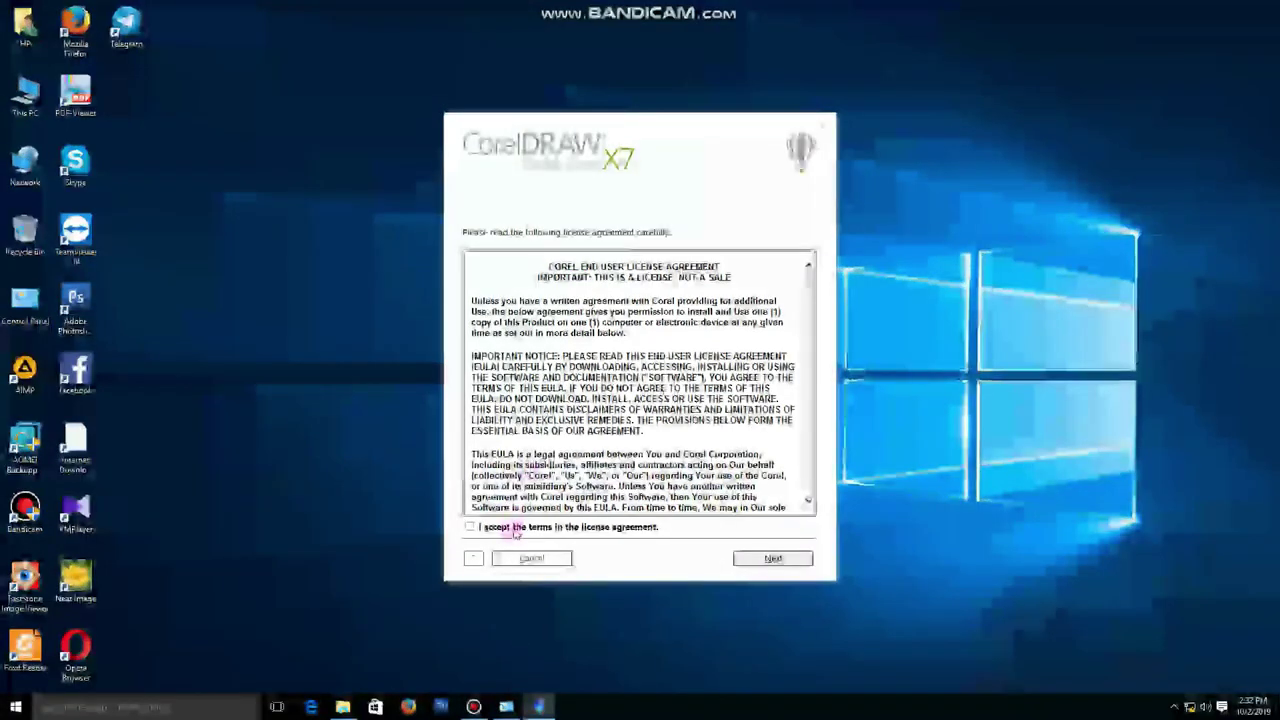
Accept the CorelDRAW X7 license terms and advance to the user-information page
{"action": "left_click", "coordinate": [470, 527]}
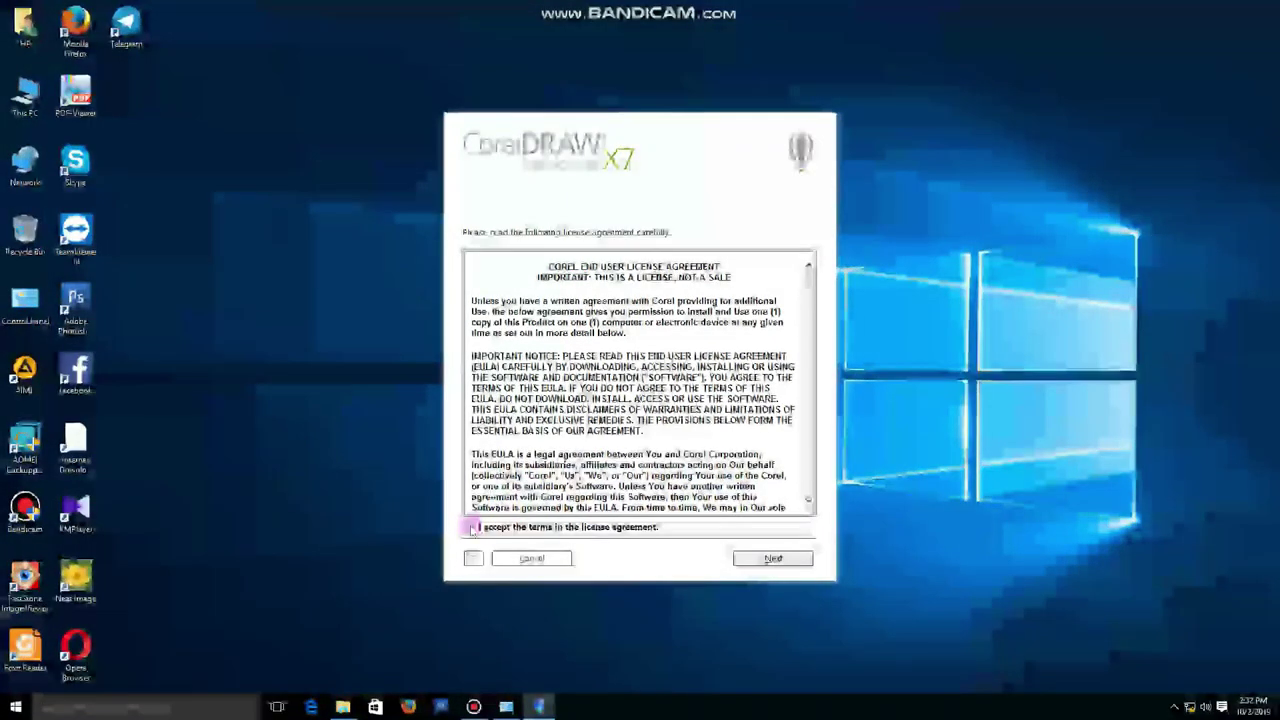
{"action": "left_click", "coordinate": [753, 562]}
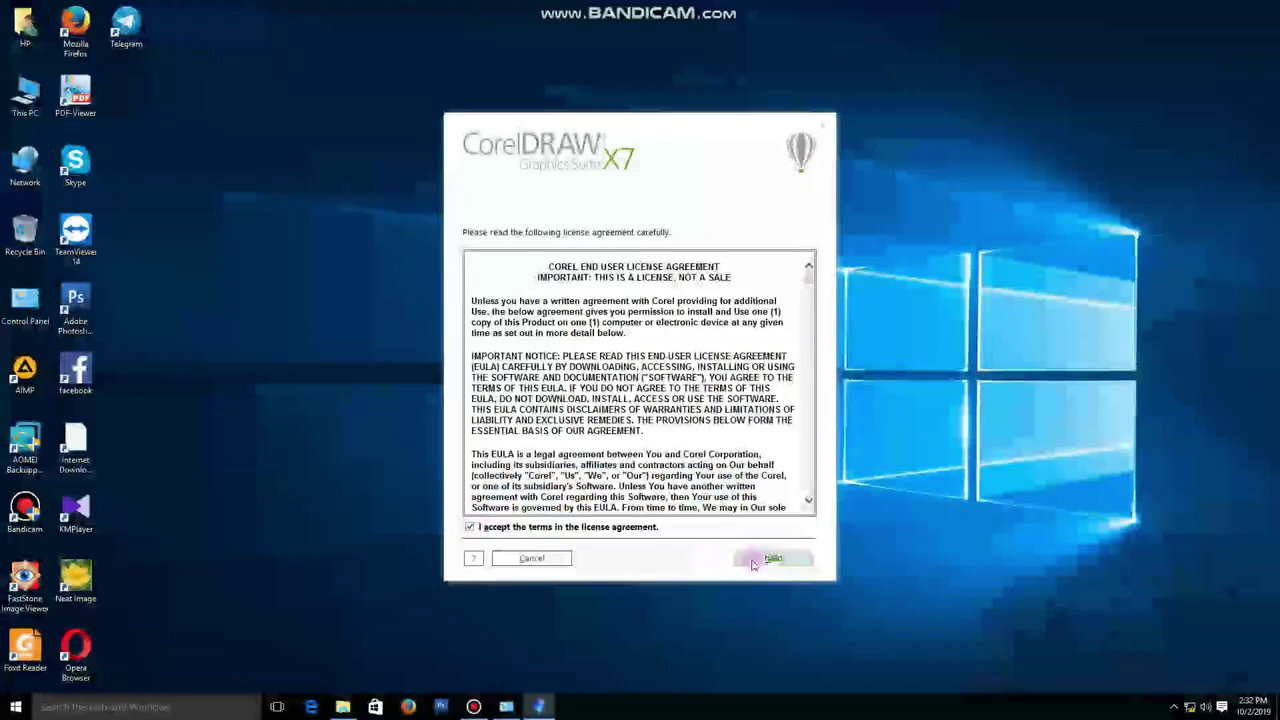
{"action": "left_click", "coordinate": [768, 560]}
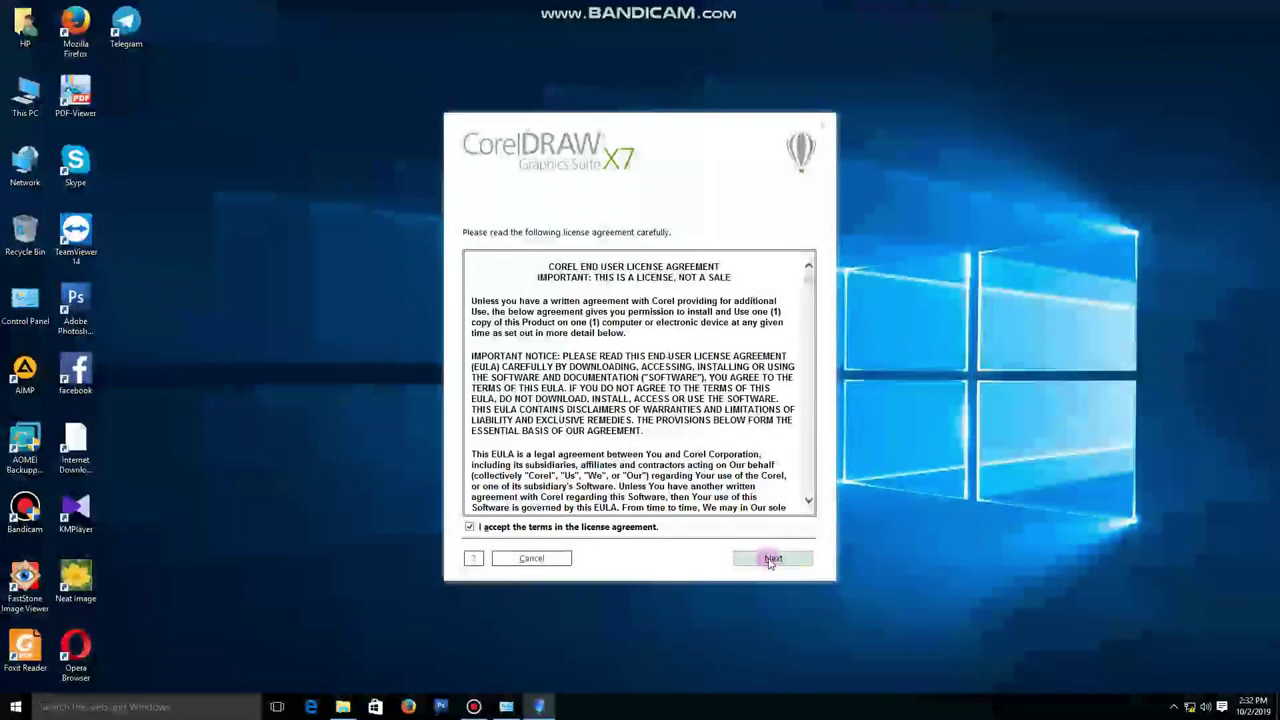
{"action": "left_click", "coordinate": [770, 562]}
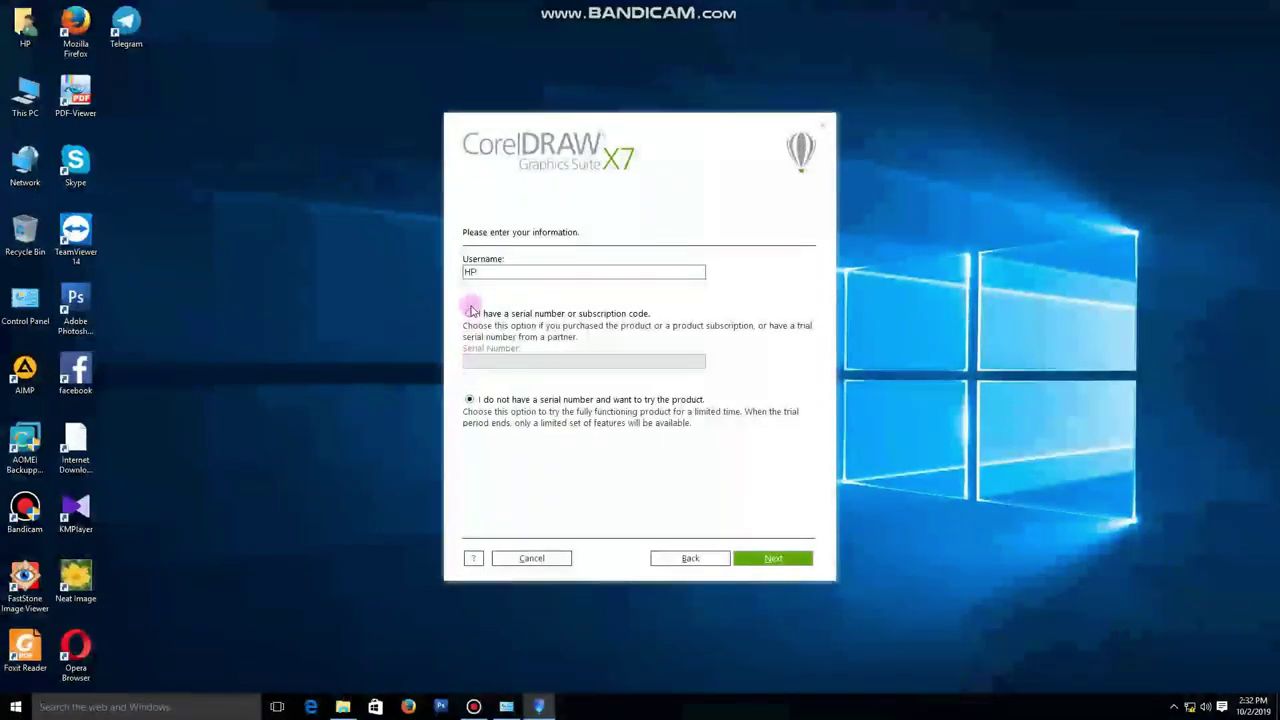
Select 'I do not have a serial number' and continue to installation options
{"action": "left_click", "coordinate": [467, 400]}
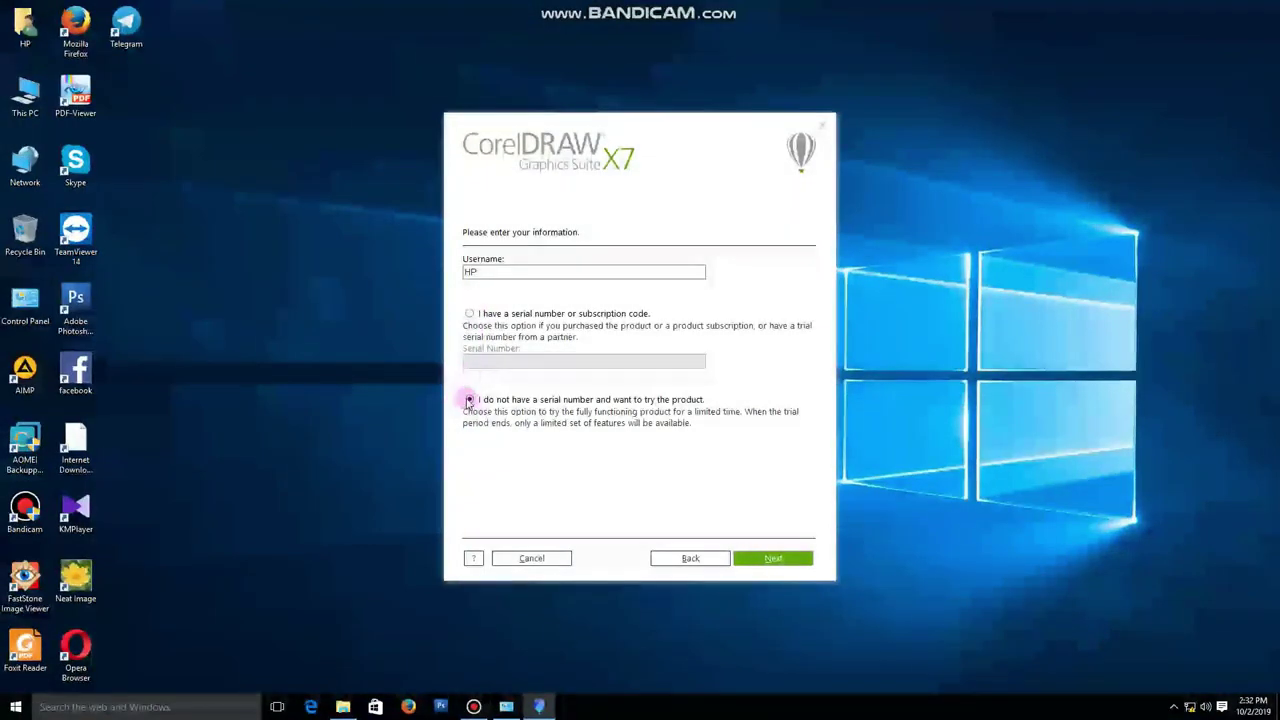
{"action": "left_click", "coordinate": [585, 413]}
{"action": "left_click", "coordinate": [781, 559]}
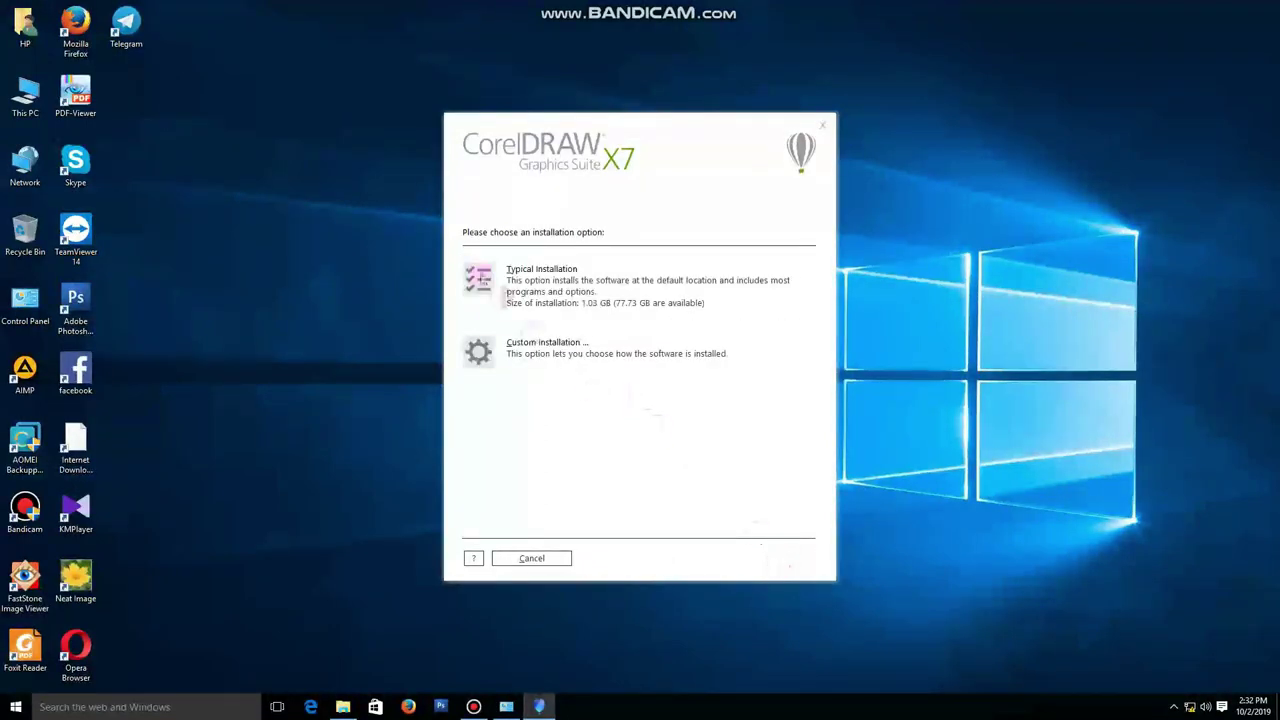
Choose Typical installation and let setup run until it reports success
{"action": "left_click", "coordinate": [478, 280]}
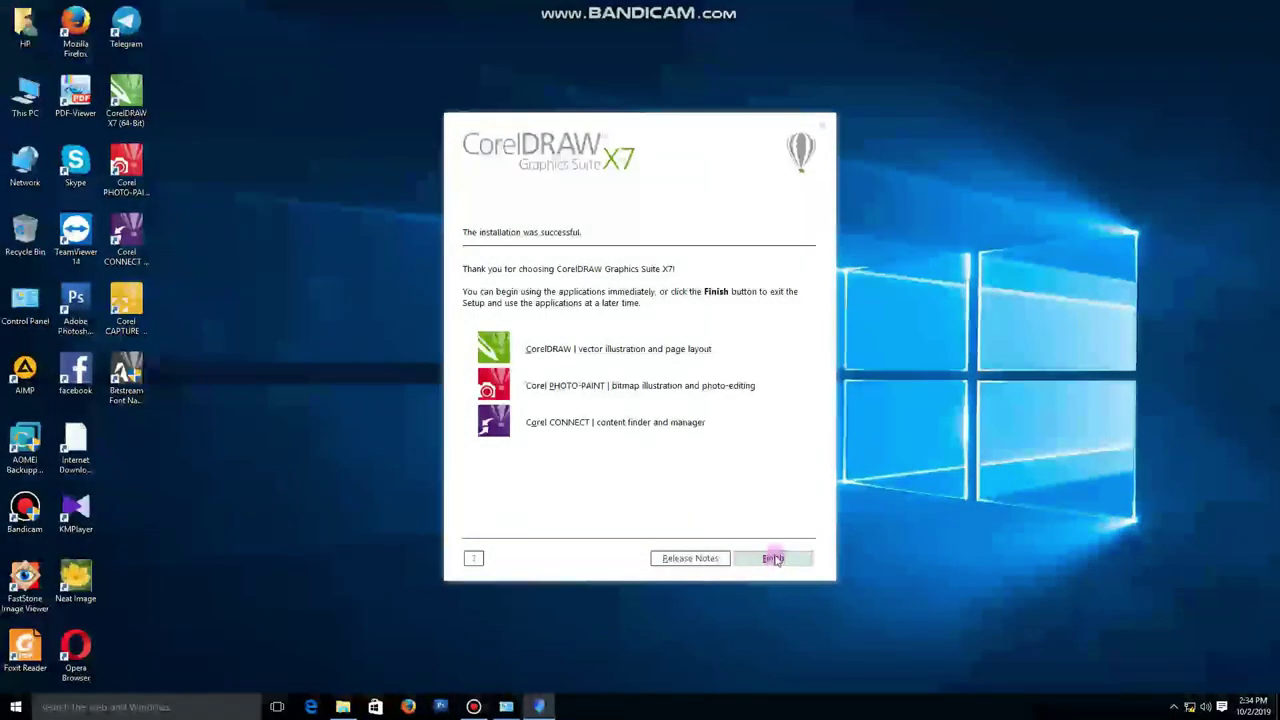
Close the finished setup and refresh the desktop to show the new shortcuts
{"action": "left_click", "coordinate": [774, 559]}
{"action": "right_click", "coordinate": [656, 353]}
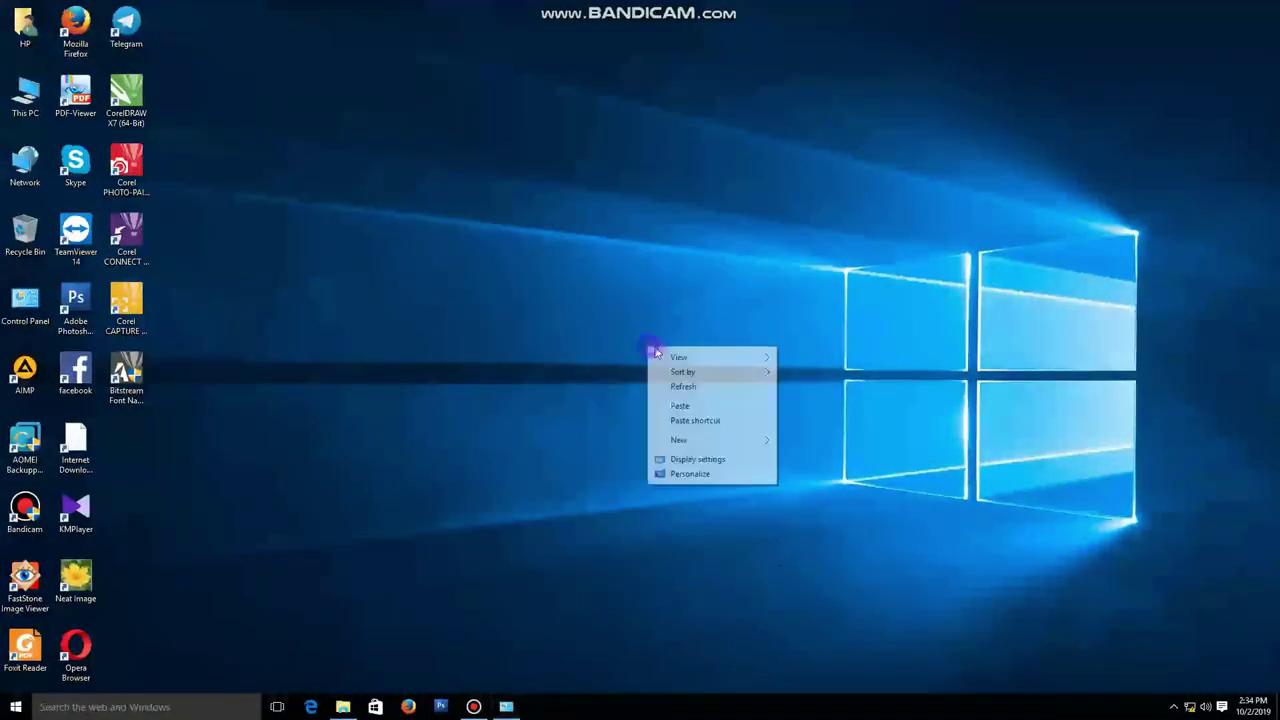
{"action": "left_click", "coordinate": [683, 386]}
{"action": "right_click", "coordinate": [650, 342]}
{"action": "left_click", "coordinate": [680, 380]}
{"action": "right_click", "coordinate": [646, 342]}
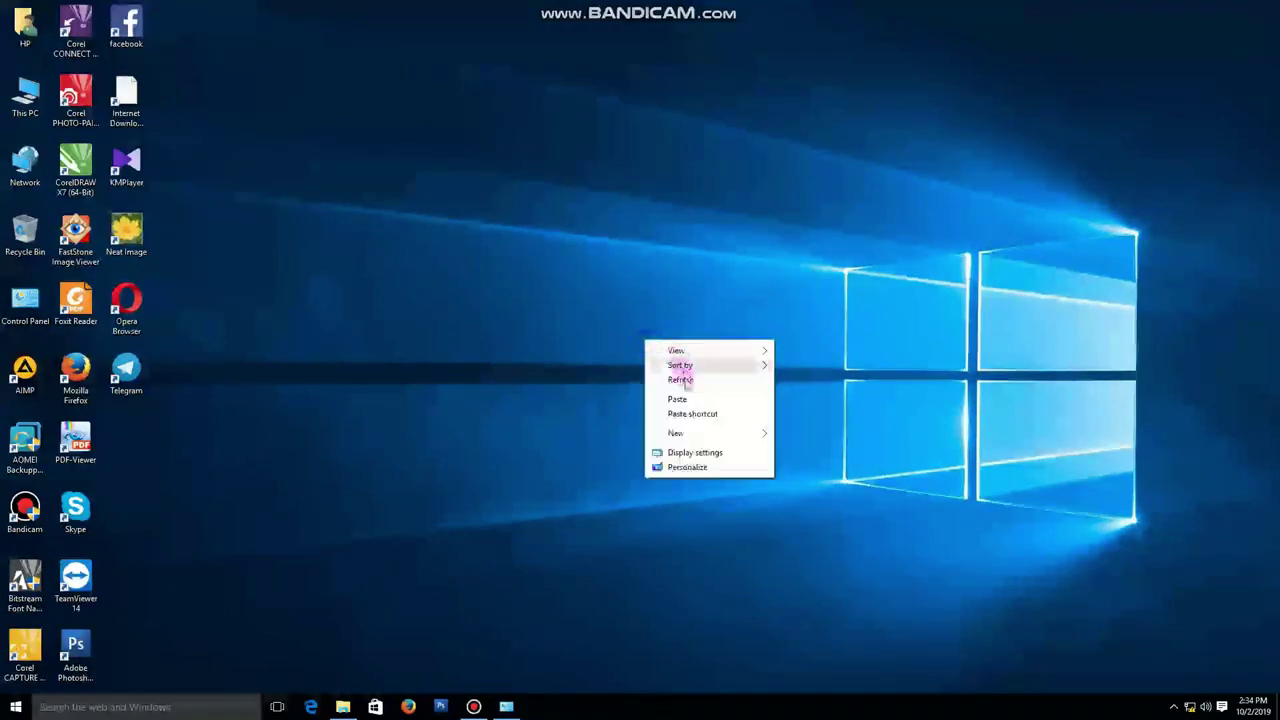
{"action": "left_click", "coordinate": [683, 380]}
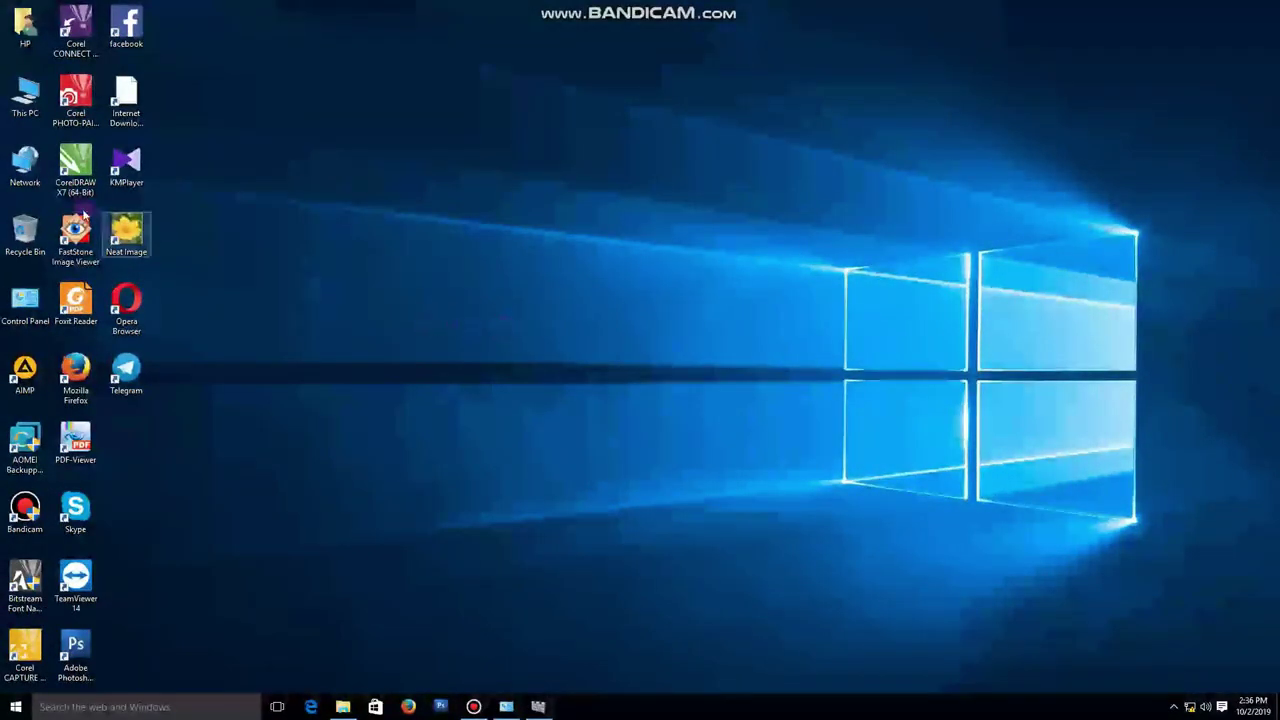
Launch CorelDRAW X7 from its desktop shortcut and choose Register Later on the trial screens
{"action": "double_click", "coordinate": [76, 171]}
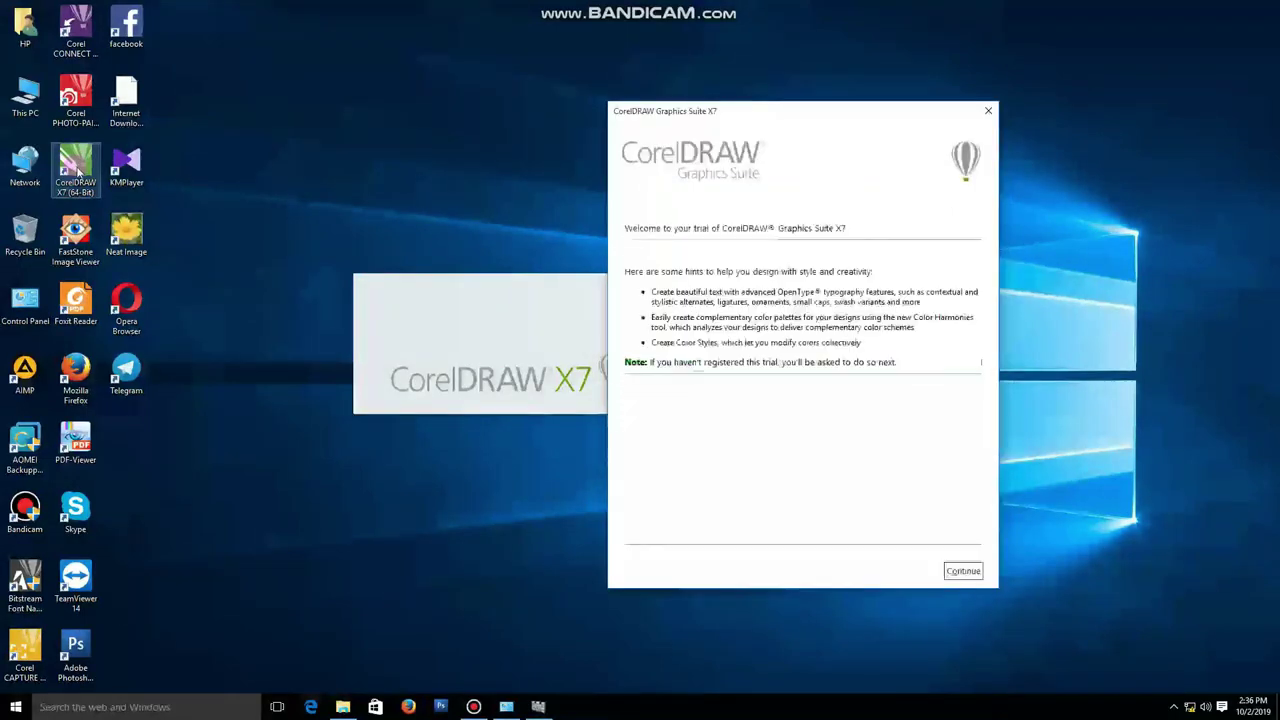
{"action": "left_click", "coordinate": [962, 571]}
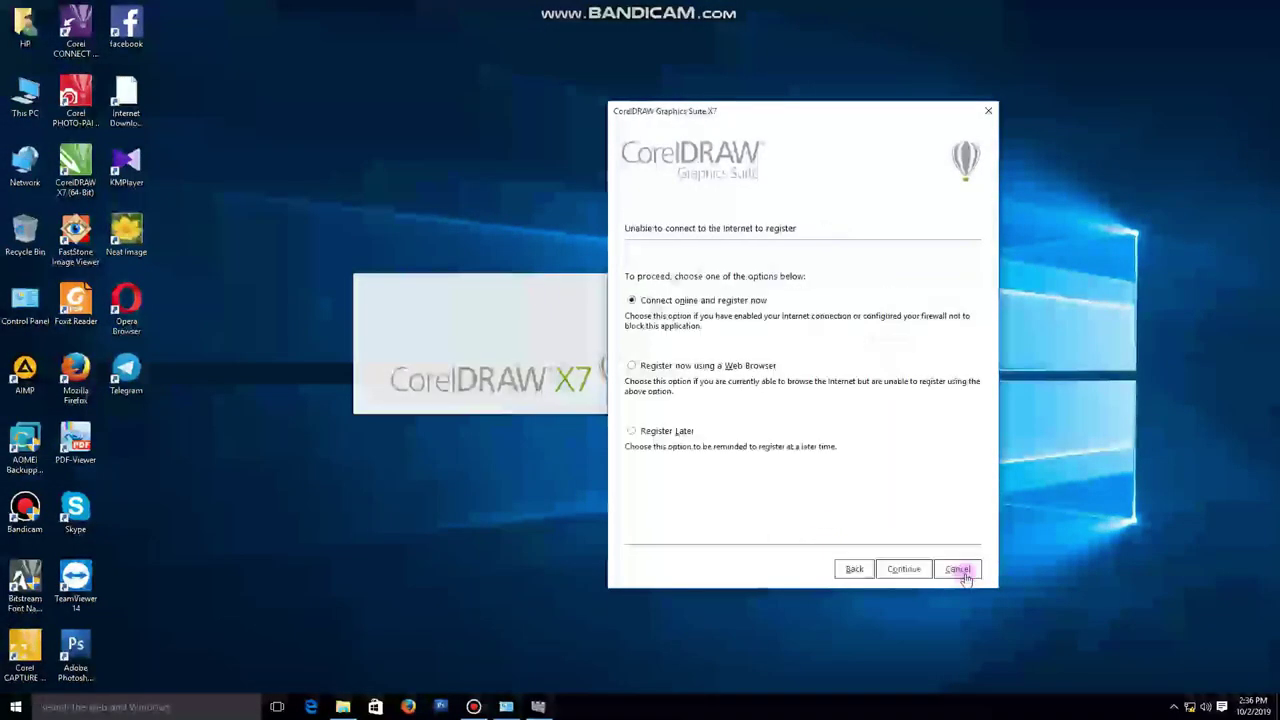
{"action": "left_click", "coordinate": [962, 571]}
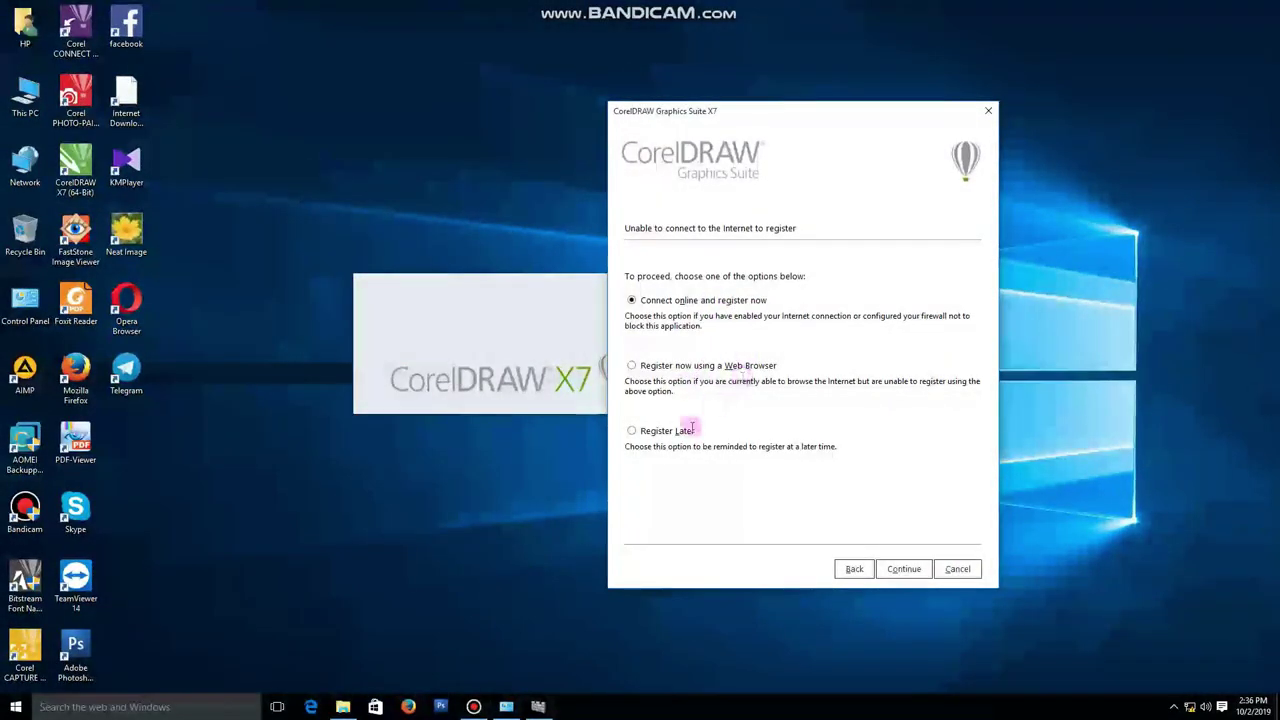
{"action": "left_click", "coordinate": [905, 570]}
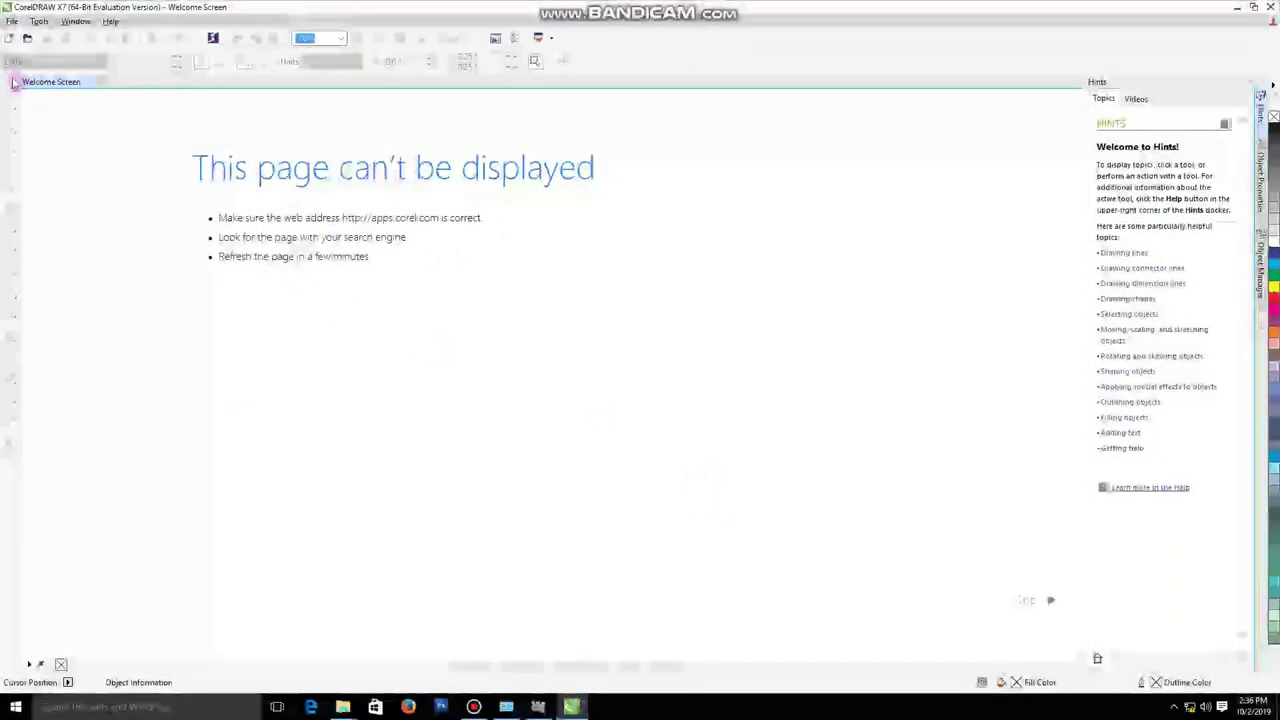
Create a new blank Letter document via File > New, then close CorelDRAW
{"action": "left_click", "coordinate": [12, 21]}
{"action": "left_click", "coordinate": [35, 36]}
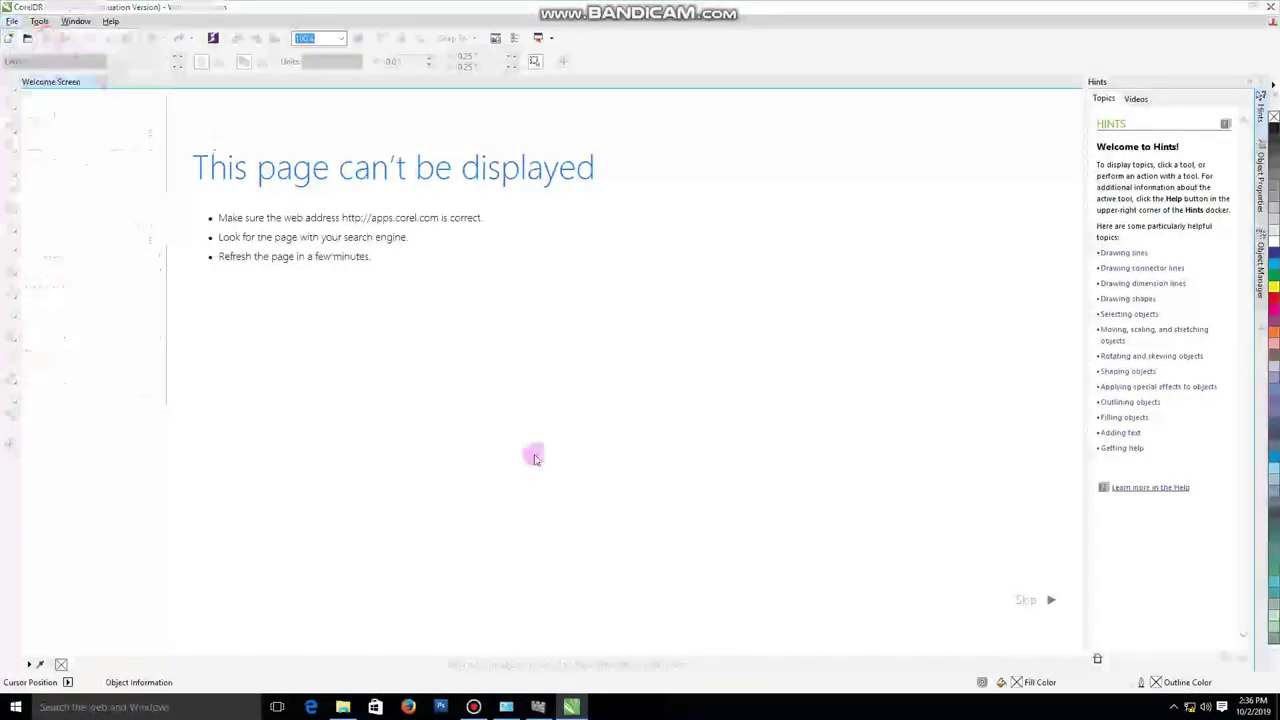
{"action": "left_click", "coordinate": [620, 487]}
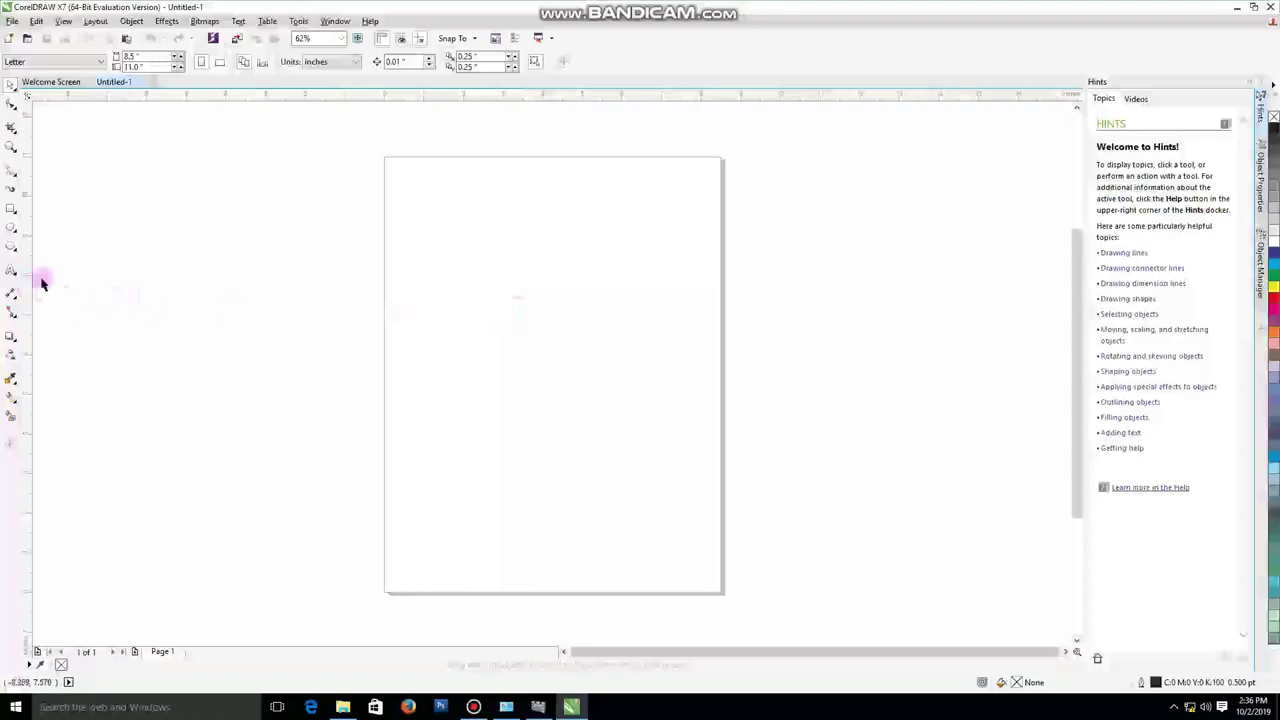
{"action": "left_click", "coordinate": [1270, 8]}
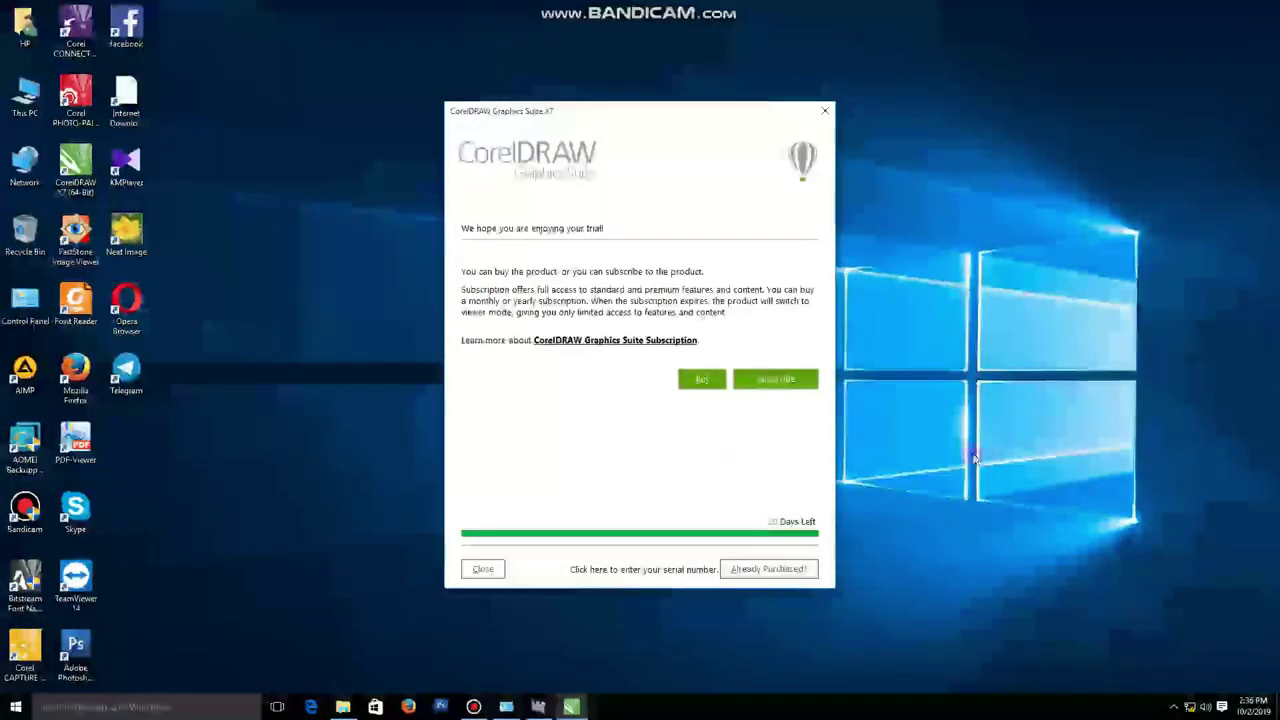
Choose Already Purchased?, Enter Serial Number and Activate Offline, then bring up File Explorer
{"action": "left_click", "coordinate": [812, 566]}
{"action": "left_click", "coordinate": [767, 565]}
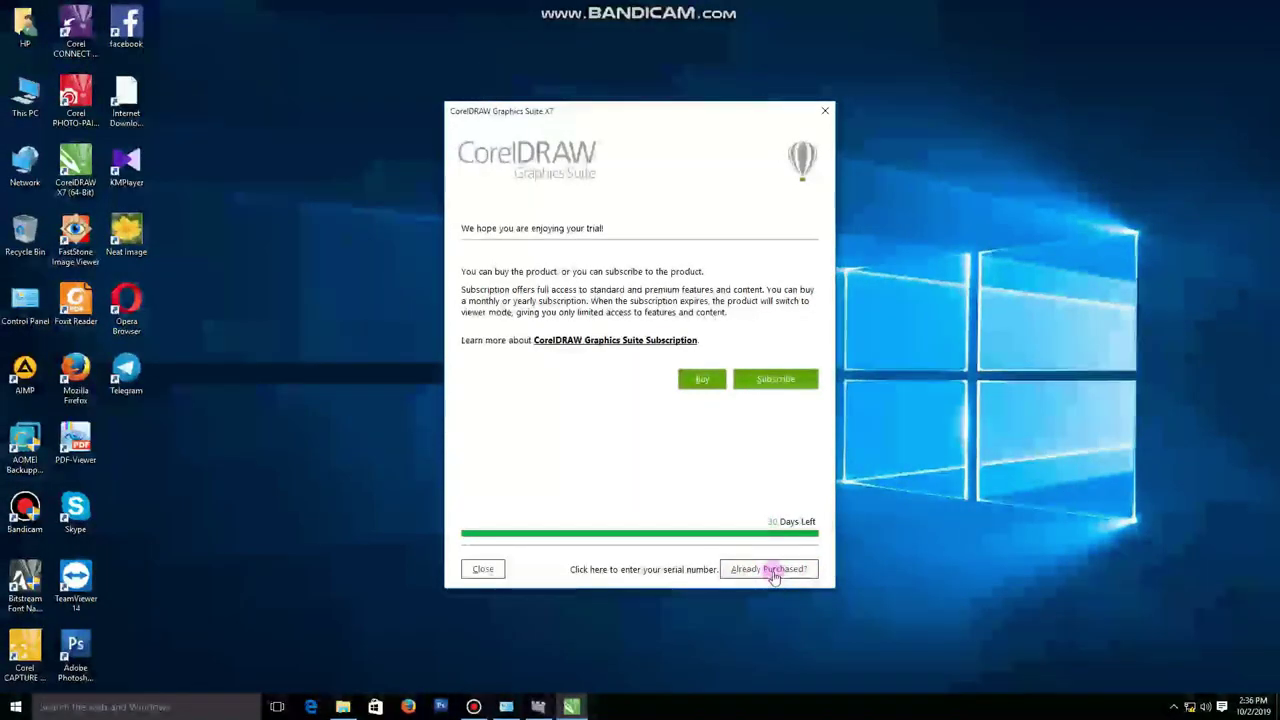
{"action": "left_click", "coordinate": [773, 577]}
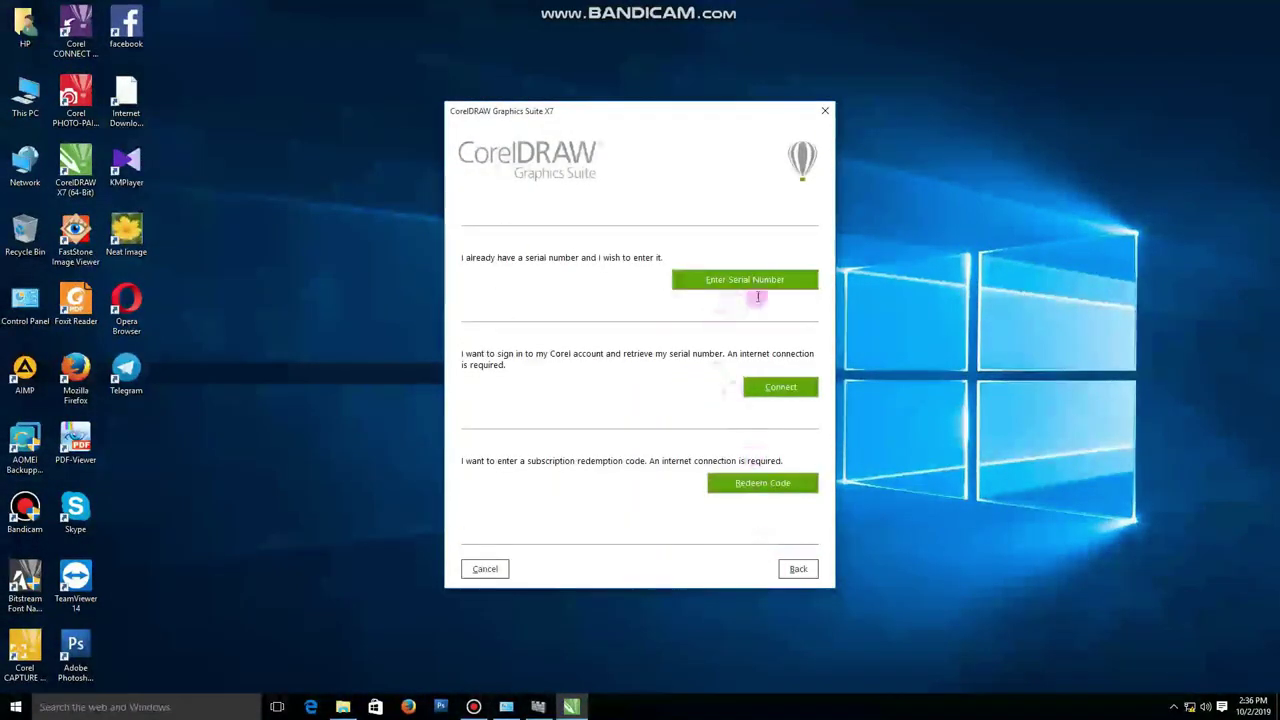
{"action": "left_click", "coordinate": [760, 285]}
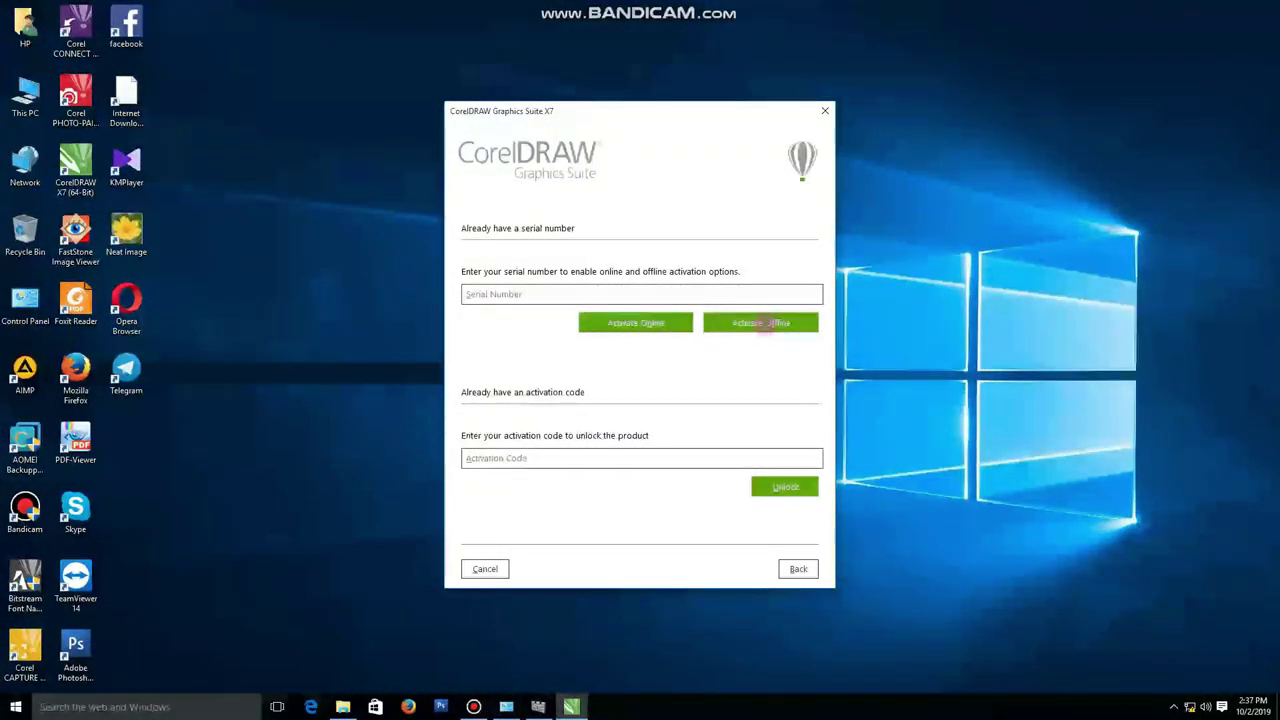
{"action": "left_click", "coordinate": [762, 323]}
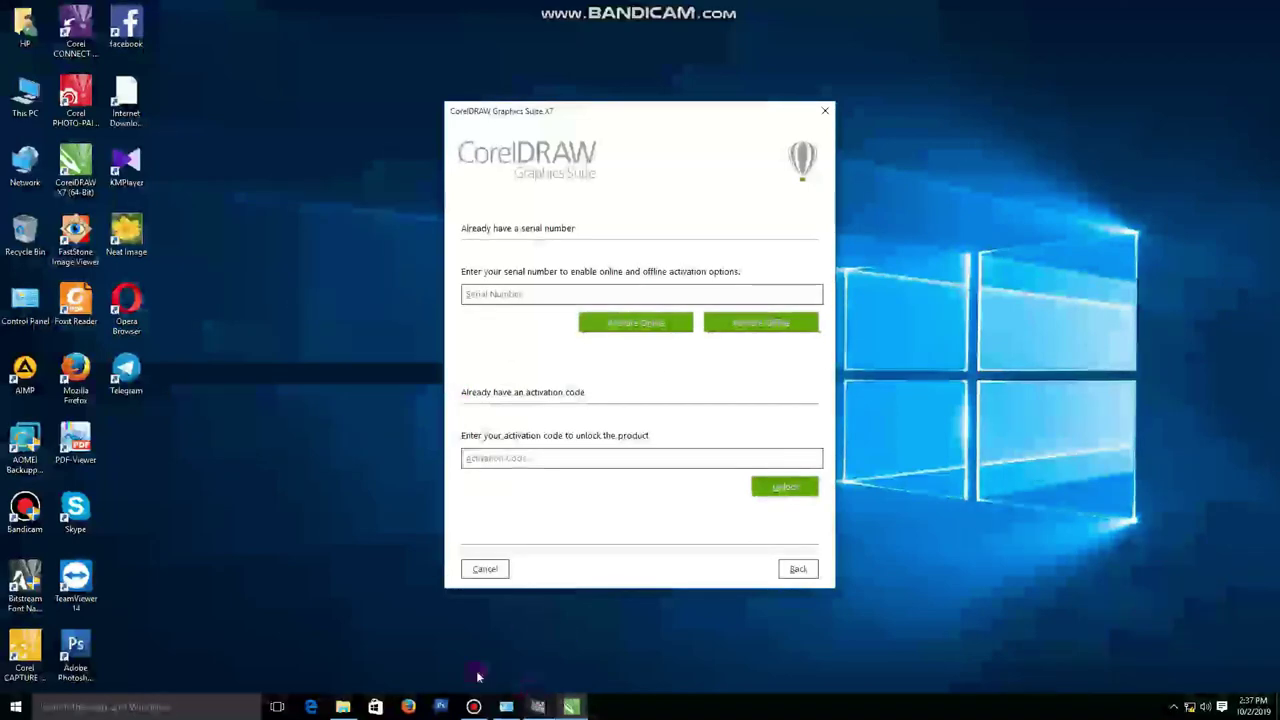
{"action": "left_click", "coordinate": [342, 706]}
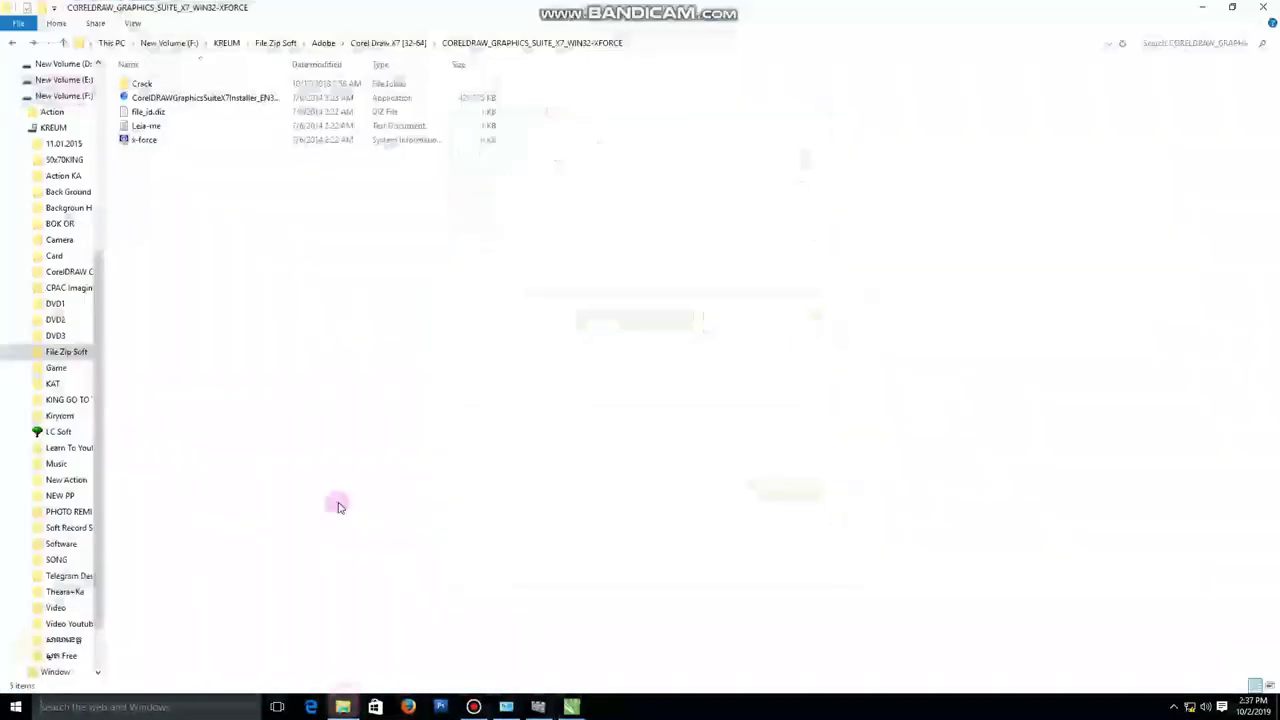
Launch the Keygen from the Crack folder and pick CorelDRAW Graphics Suite X7 as the product
{"action": "double_click", "coordinate": [145, 84]}
{"action": "left_click", "coordinate": [150, 98]}
{"action": "double_click", "coordinate": [150, 98]}
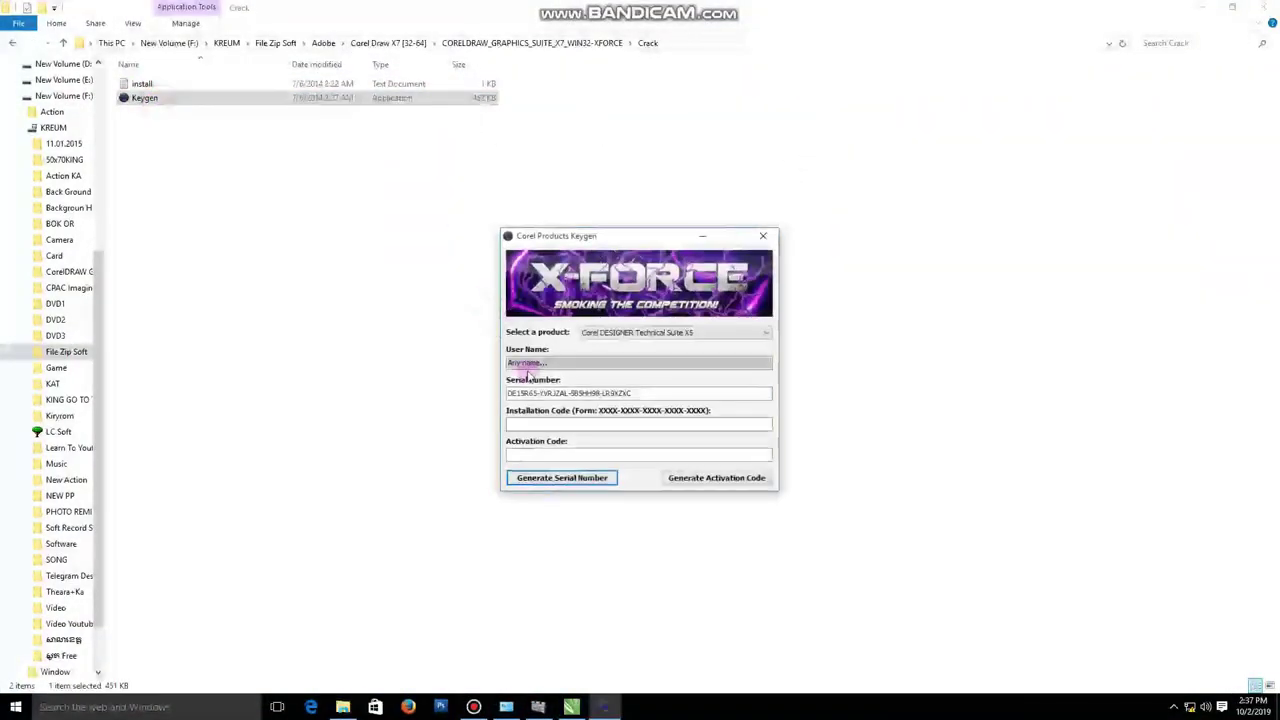
{"action": "left_click", "coordinate": [738, 333]}
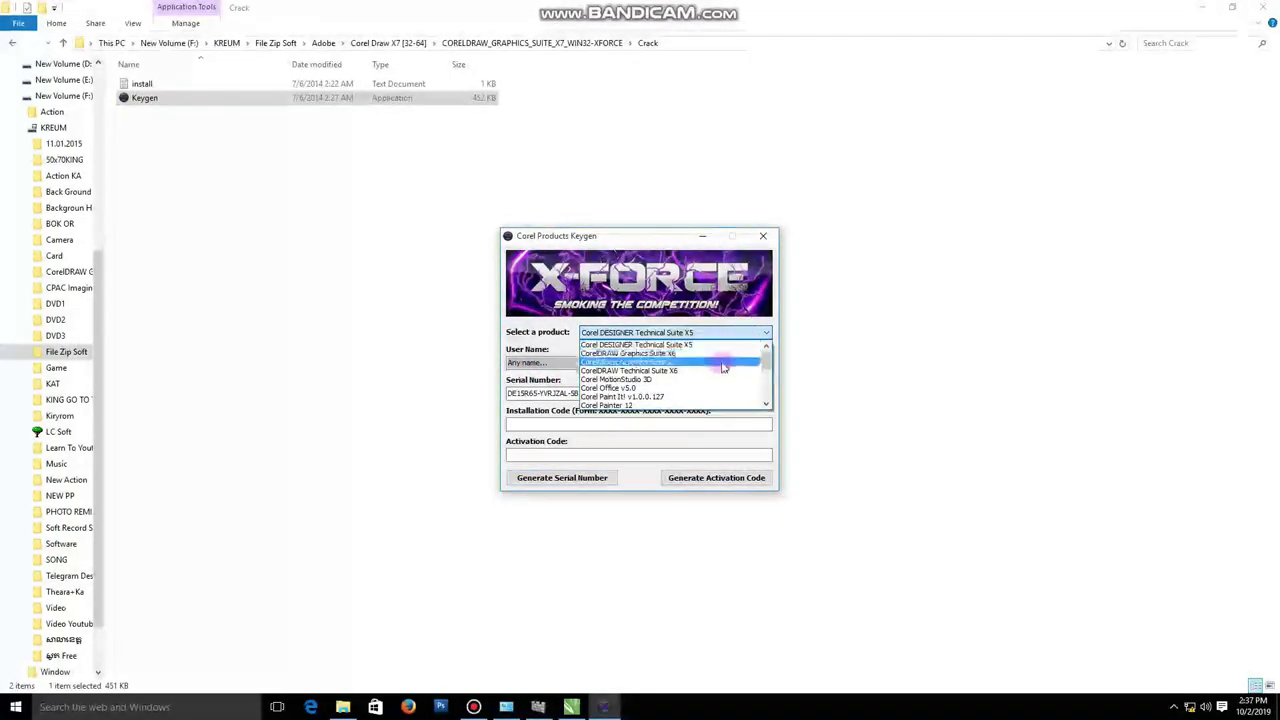
{"action": "left_click", "coordinate": [722, 362]}
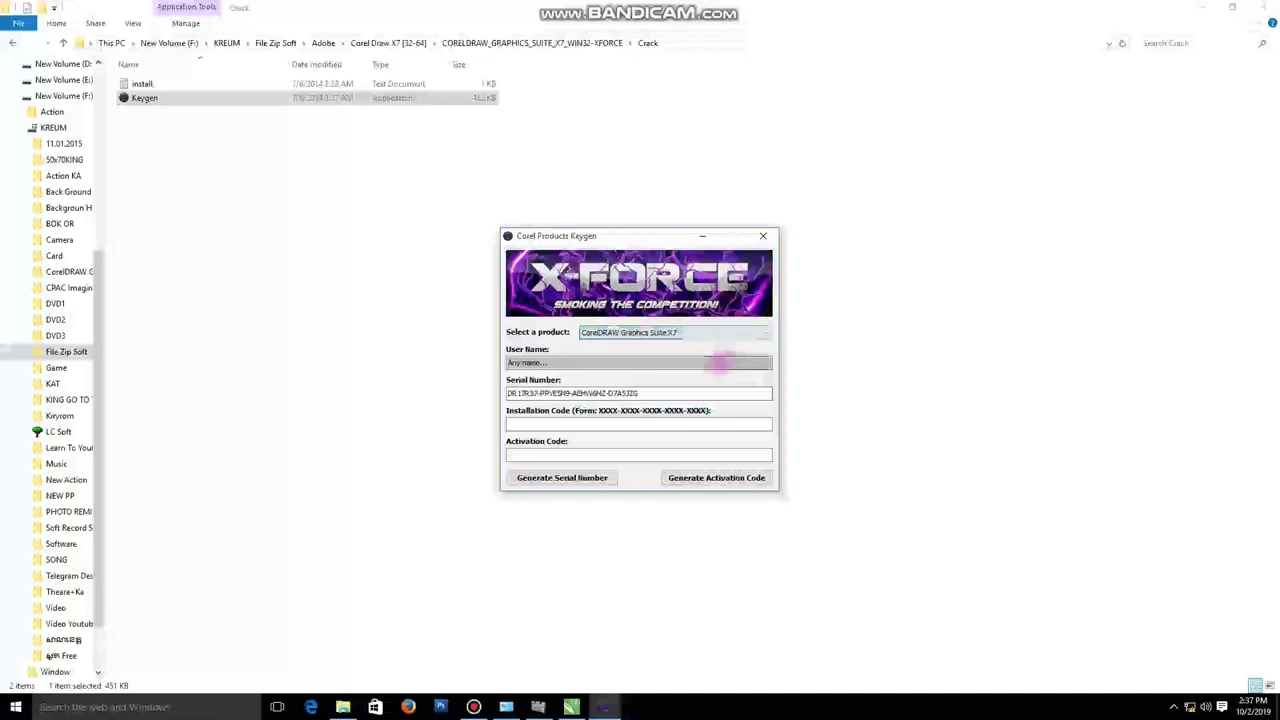
Select the generated serial number and copy it
{"action": "left_click", "coordinate": [686, 394]}
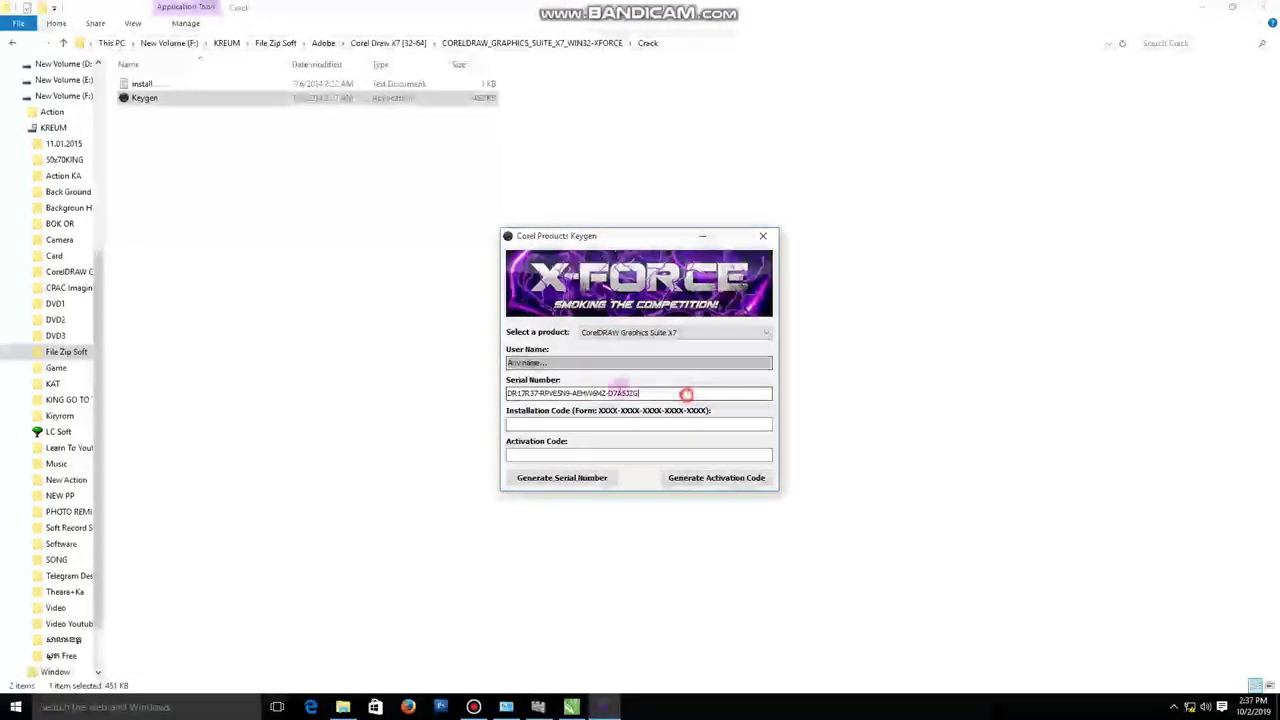
{"action": "left_click_drag", "start_coordinate": [686, 394], "coordinate": [506, 393]}
{"action": "right_click", "coordinate": [546, 394]}
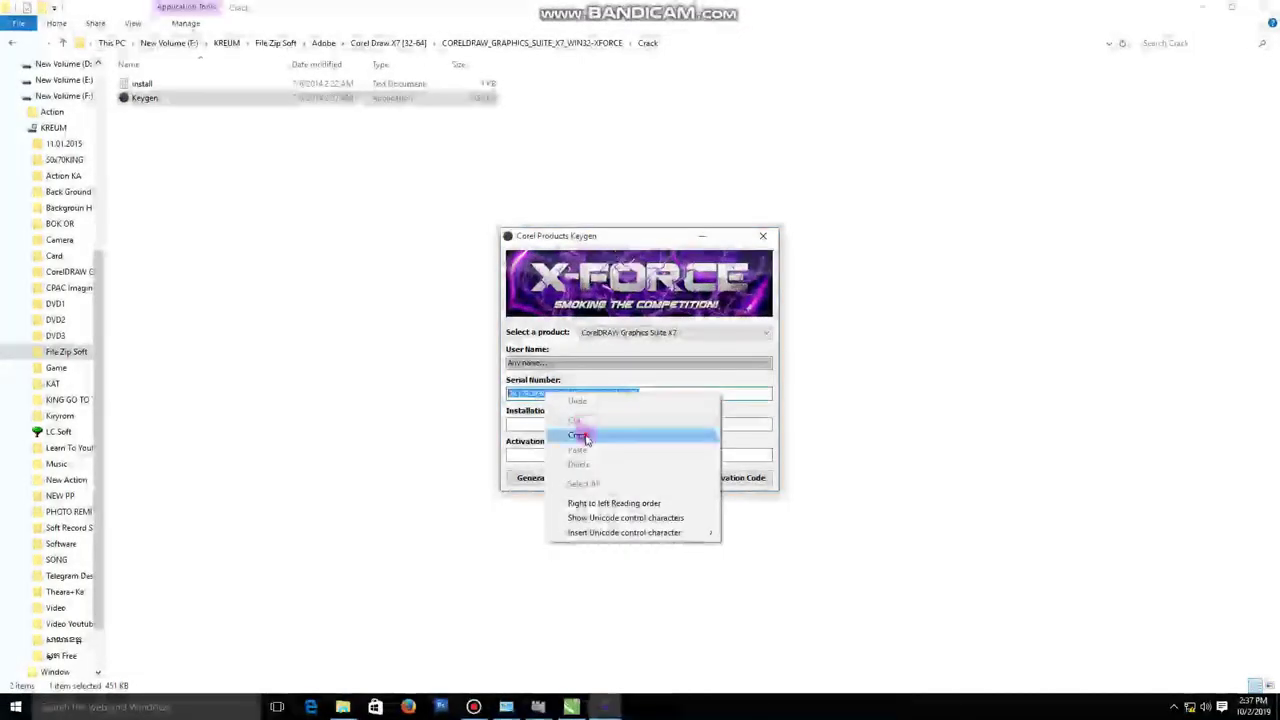
{"action": "left_click", "coordinate": [586, 438]}
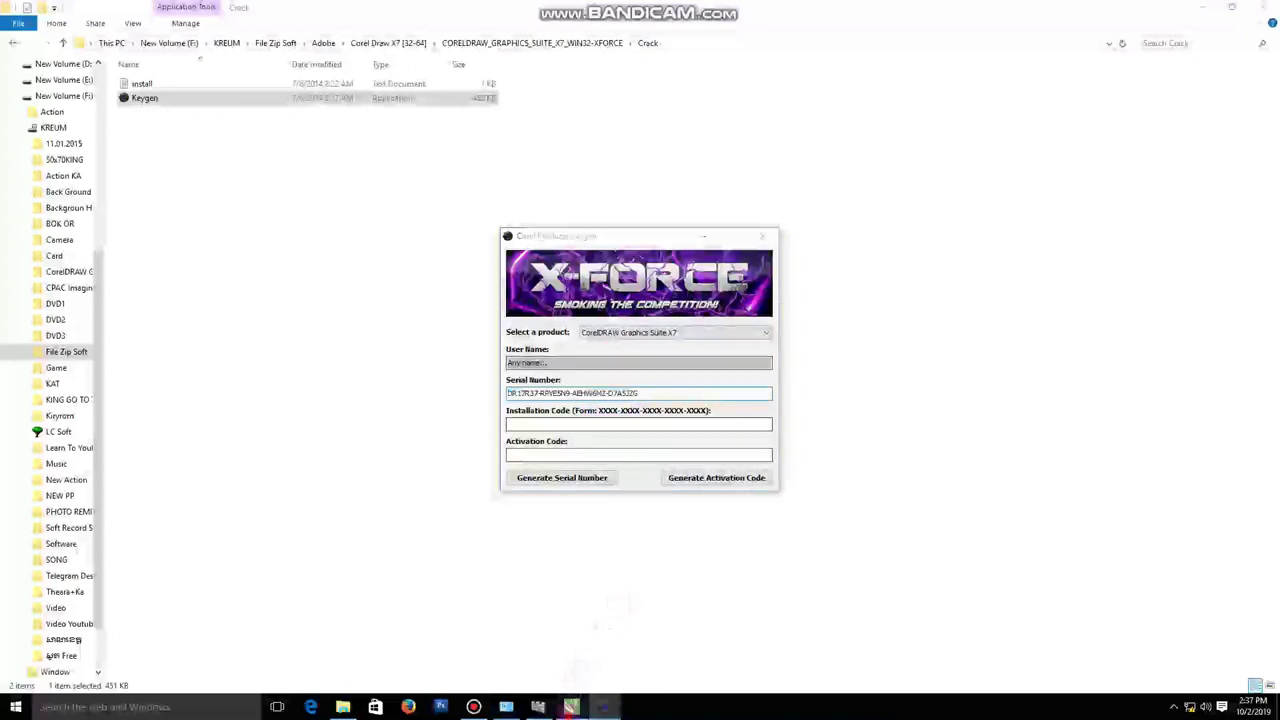
Paste the copied serial into CorelDRAW's Serial Number field and choose Activate Offline
{"action": "left_click", "coordinate": [607, 294]}
{"action": "right_click", "coordinate": [614, 294]}
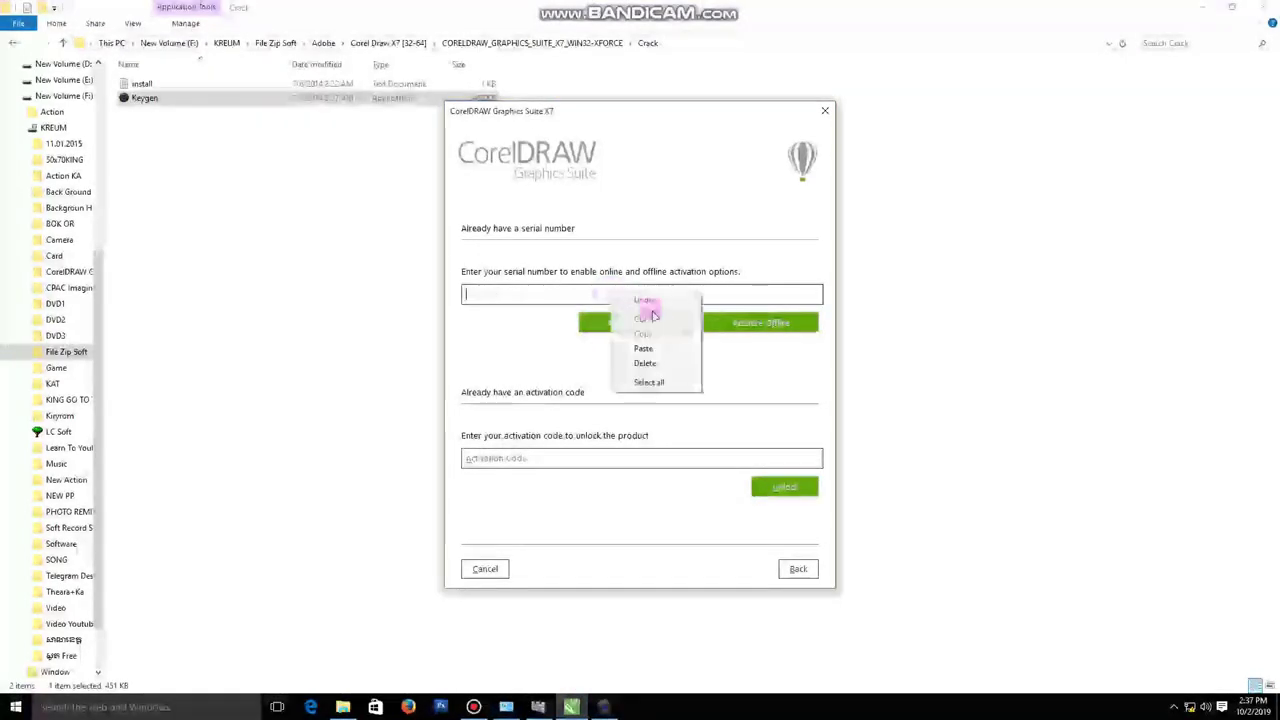
{"action": "left_click", "coordinate": [660, 348]}
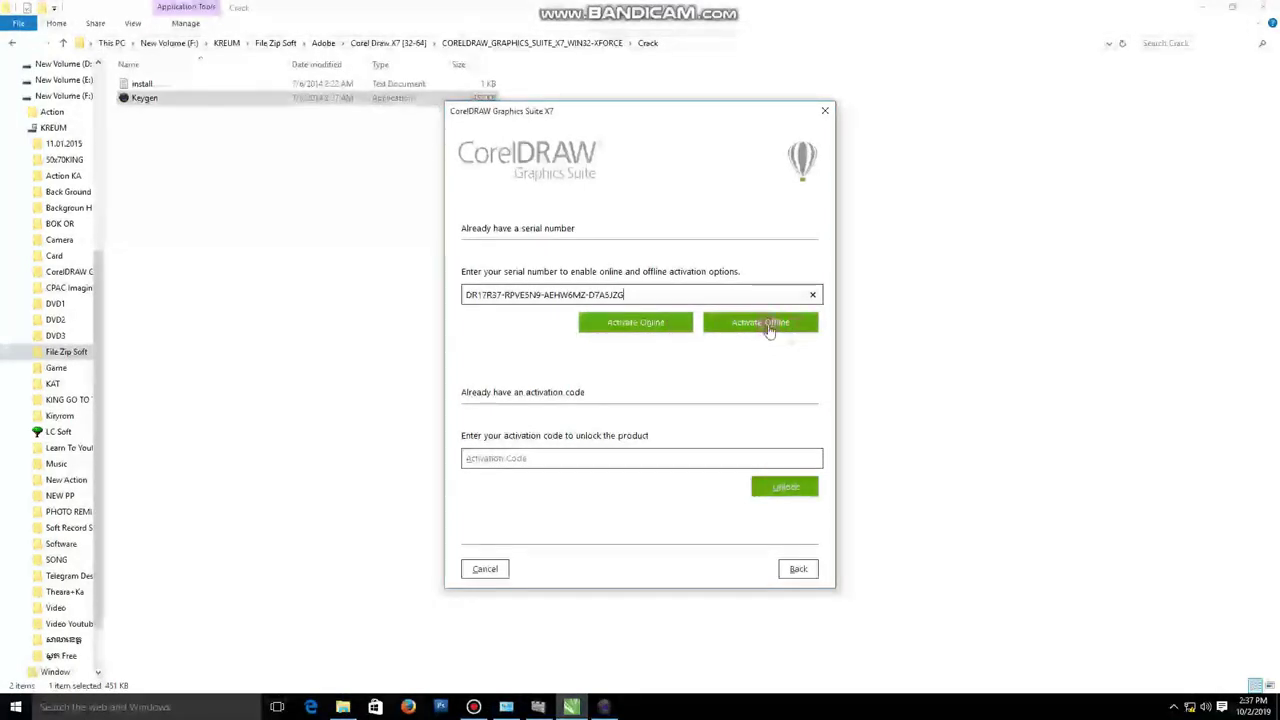
{"action": "left_click", "coordinate": [768, 327]}
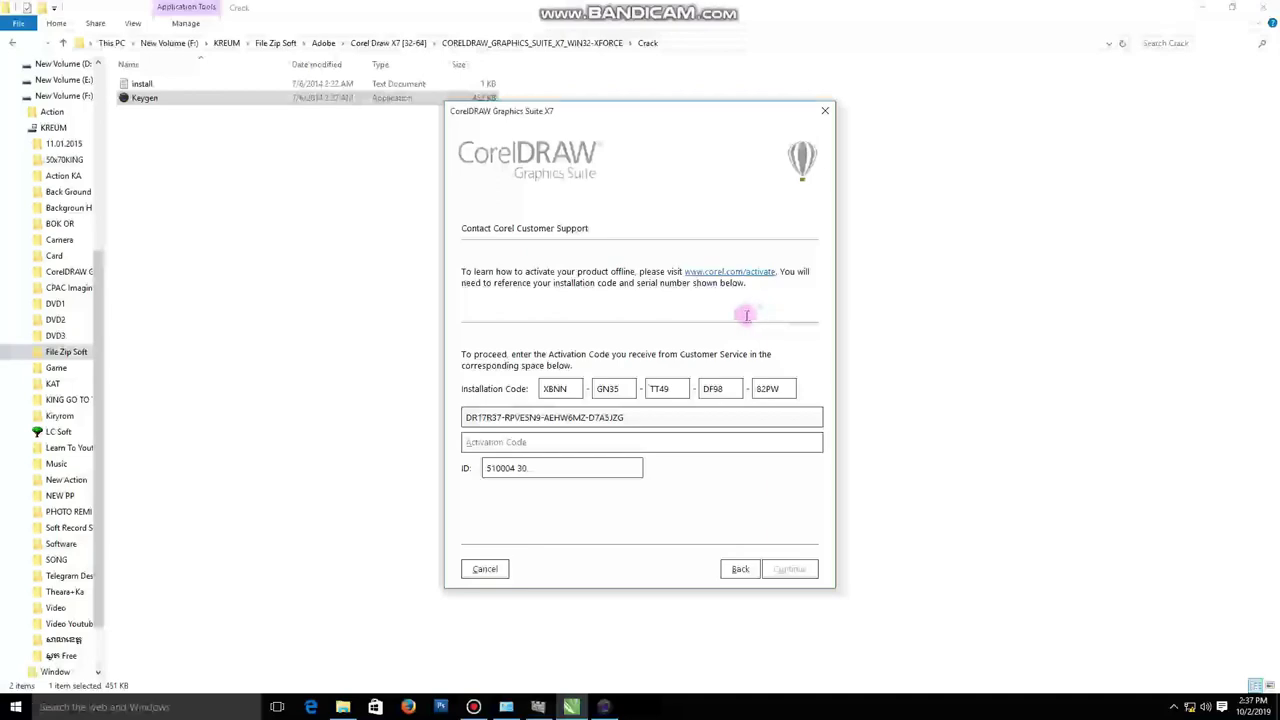
Place the keygen beside the activation dialog and paste the first installation-code group into it
{"action": "left_click_drag", "start_coordinate": [622, 111], "coordinate": [872, 85]}
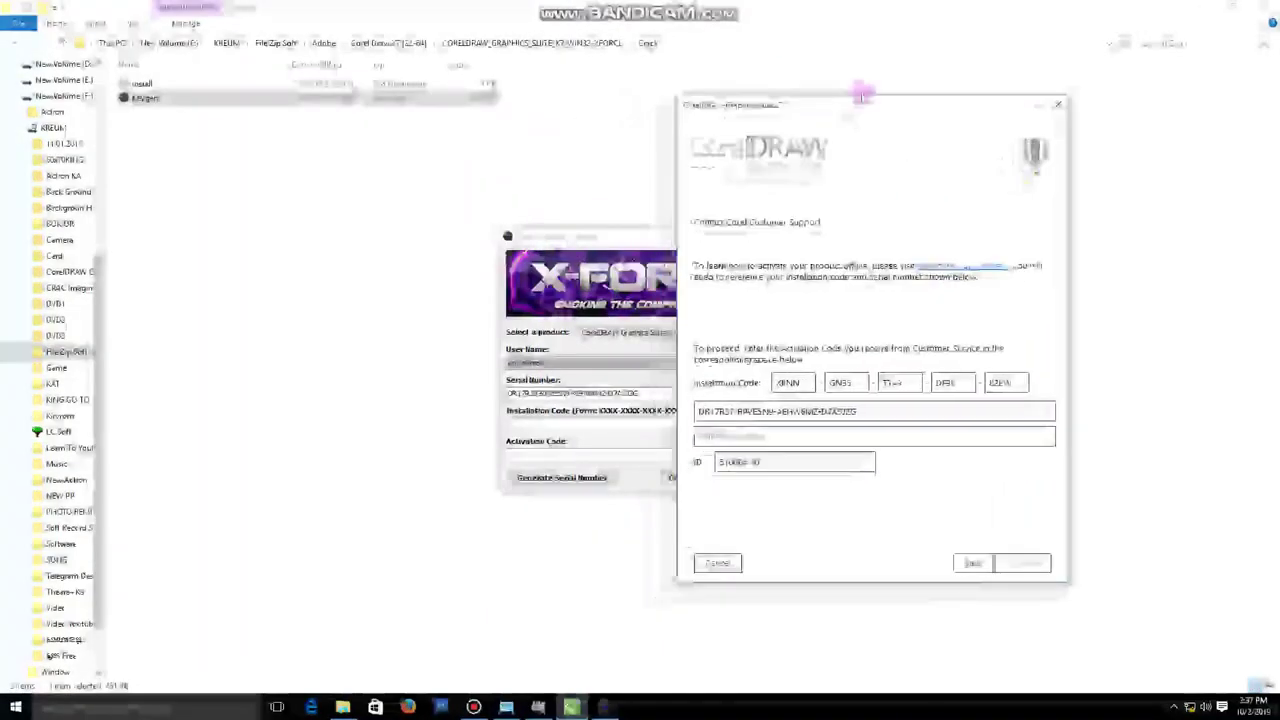
{"action": "left_click", "coordinate": [603, 707]}
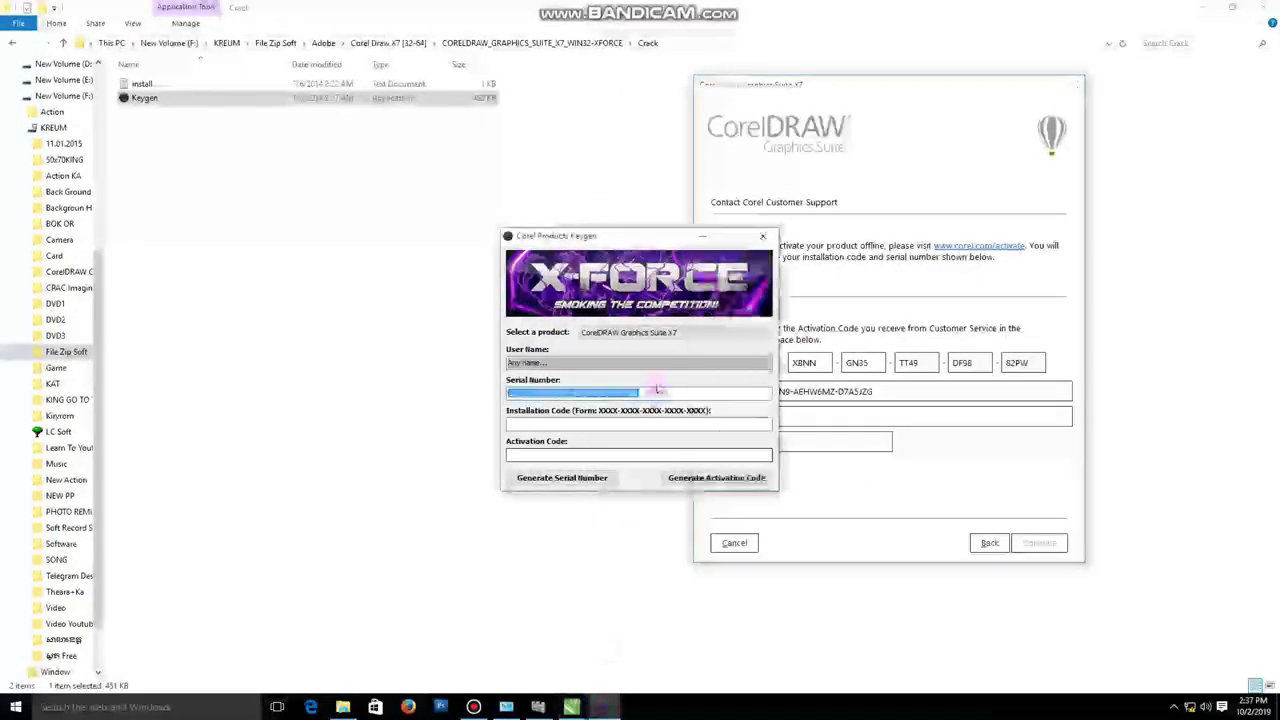
{"action": "left_click_drag", "start_coordinate": [621, 234], "coordinate": [506, 204]}
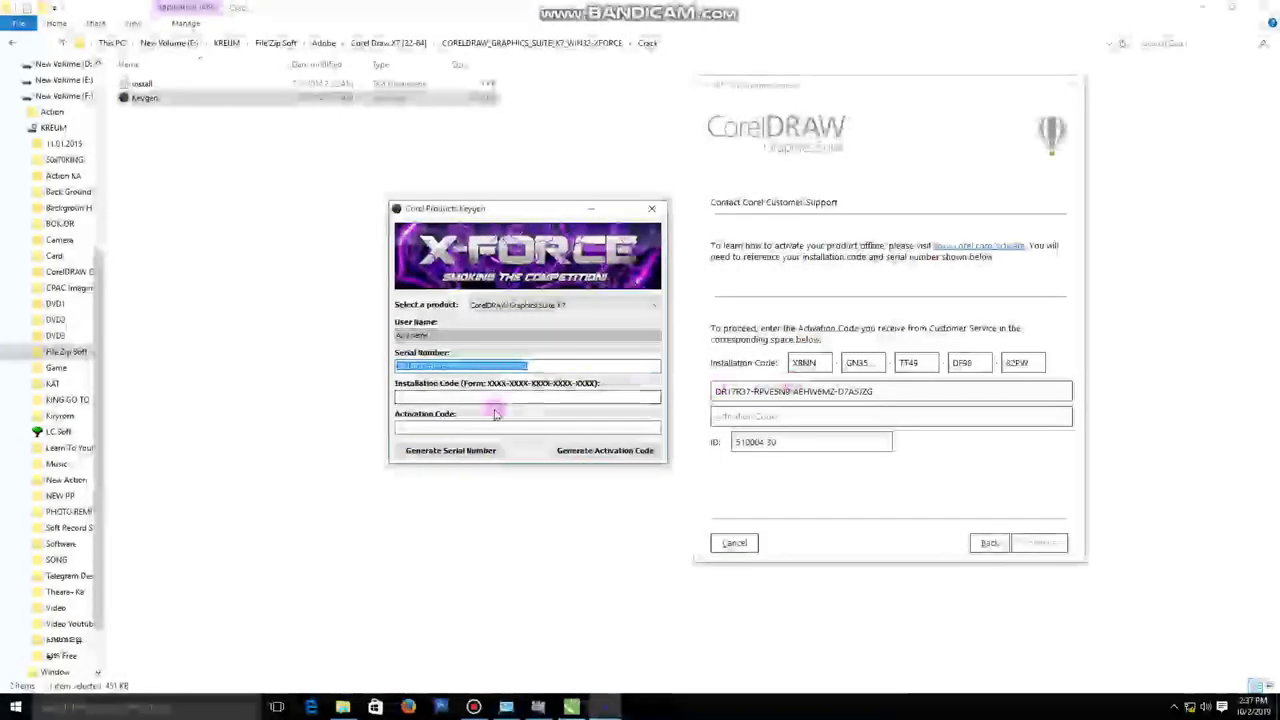
{"action": "left_click", "coordinate": [810, 362]}
{"action": "double_click", "coordinate": [810, 362]}
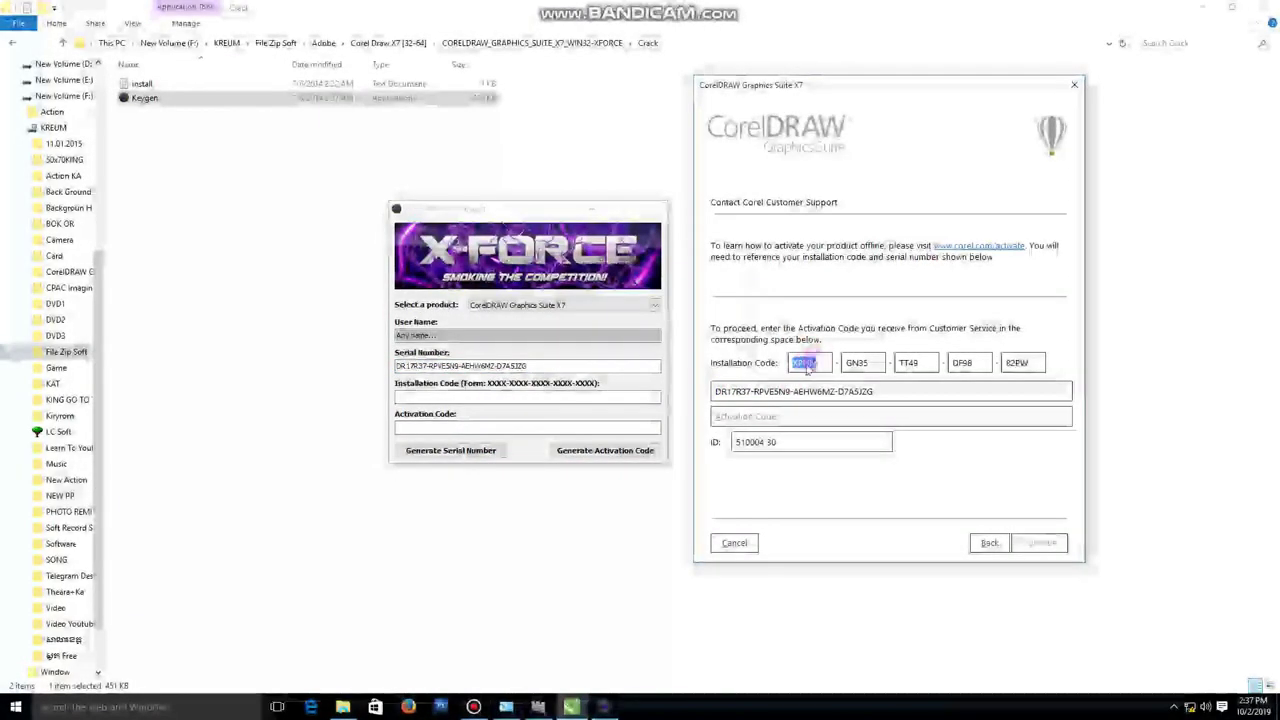
{"action": "left_click", "coordinate": [437, 397]}
{"action": "key", "text": "ctrl+v"}
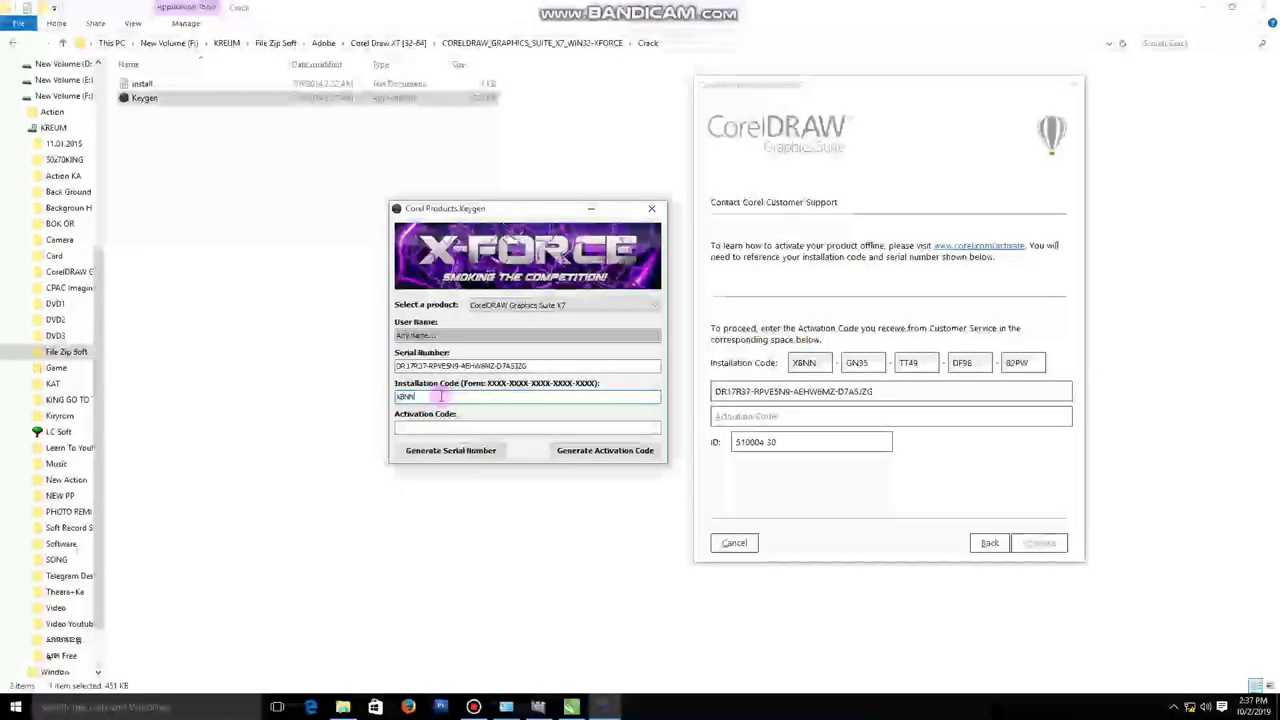
Copy the second installation-code group and append it in the keygen with dash separators
{"action": "double_click", "coordinate": [857, 362]}
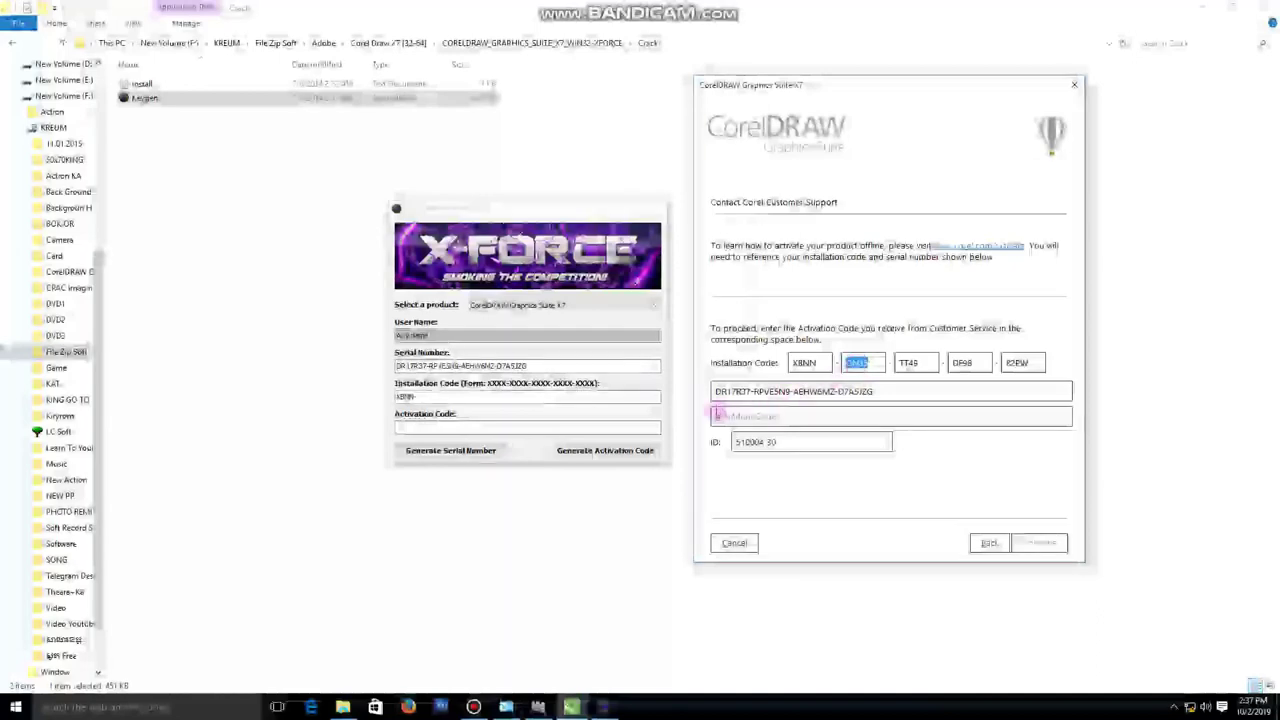
{"action": "key", "text": "ctrl+c"}
{"action": "left_click", "coordinate": [471, 397]}
{"action": "type", "text": "-"}
{"action": "key", "text": "ctrl+v"}
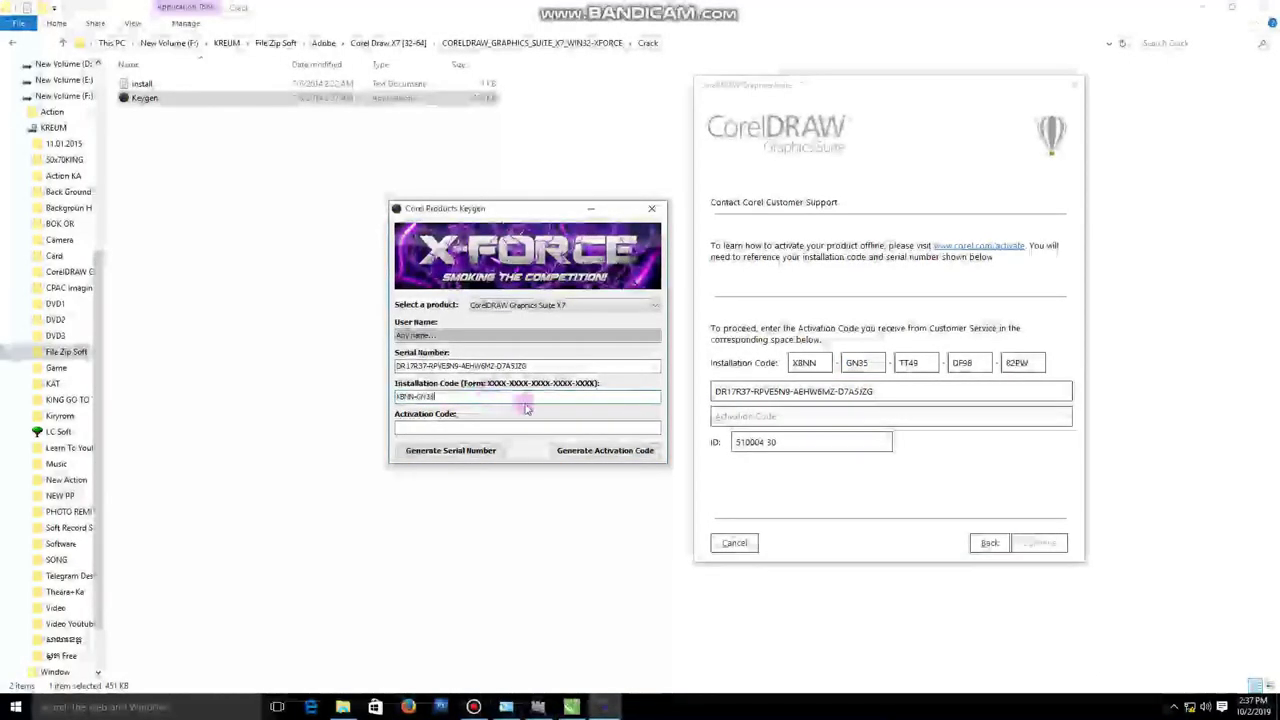
{"action": "type", "text": "-"}
Transfer the third, fourth and last installation-code groups into the keygen's Installation Code field
{"action": "double_click", "coordinate": [929, 362]}
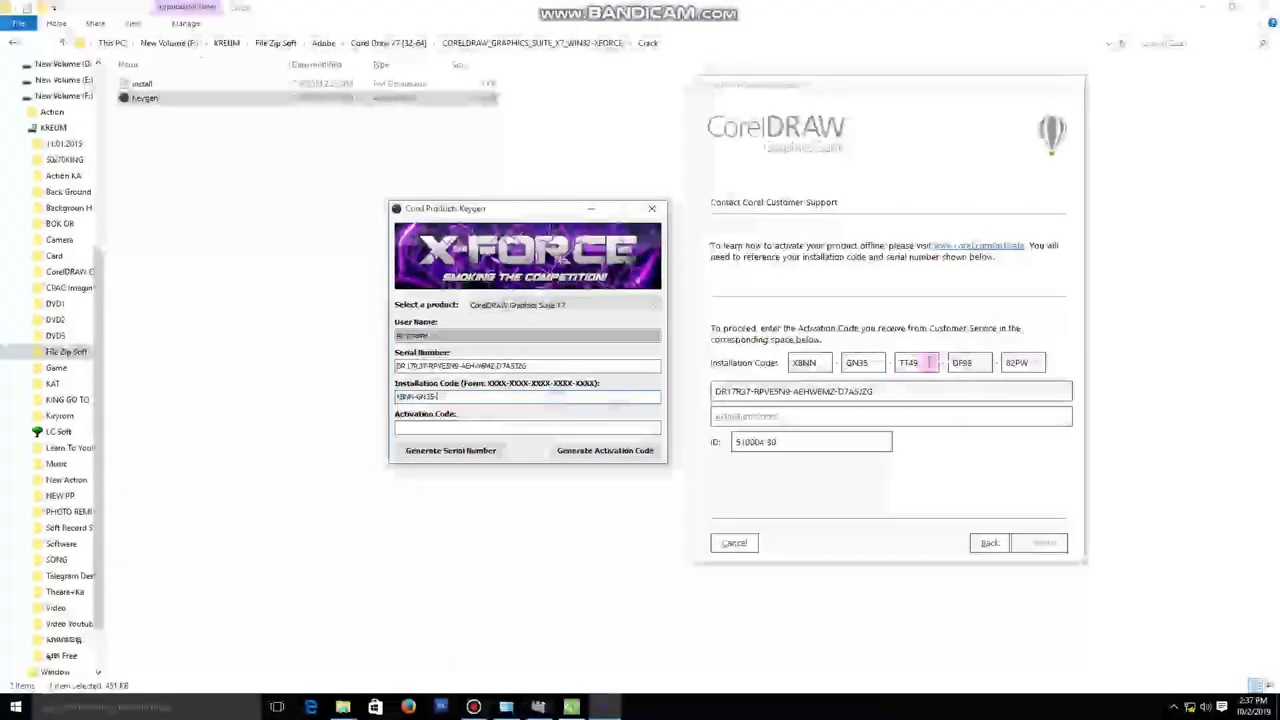
{"action": "left_click", "coordinate": [488, 394]}
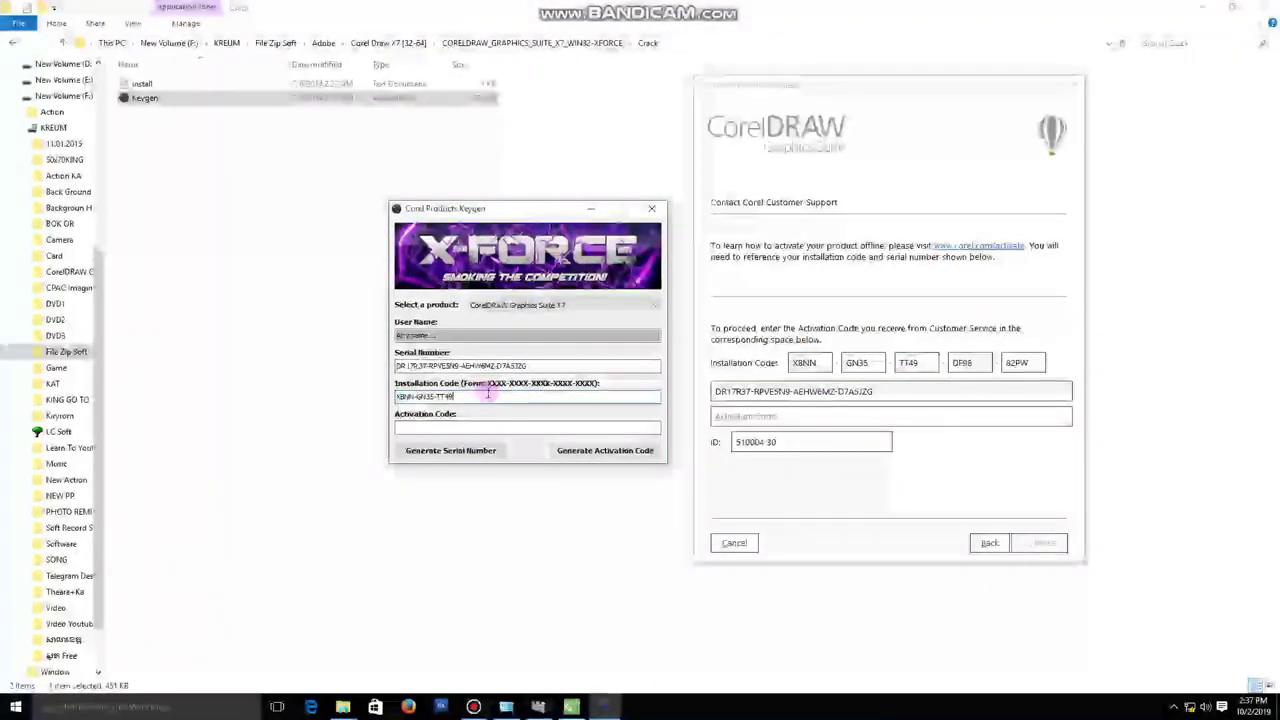
{"action": "double_click", "coordinate": [962, 362]}
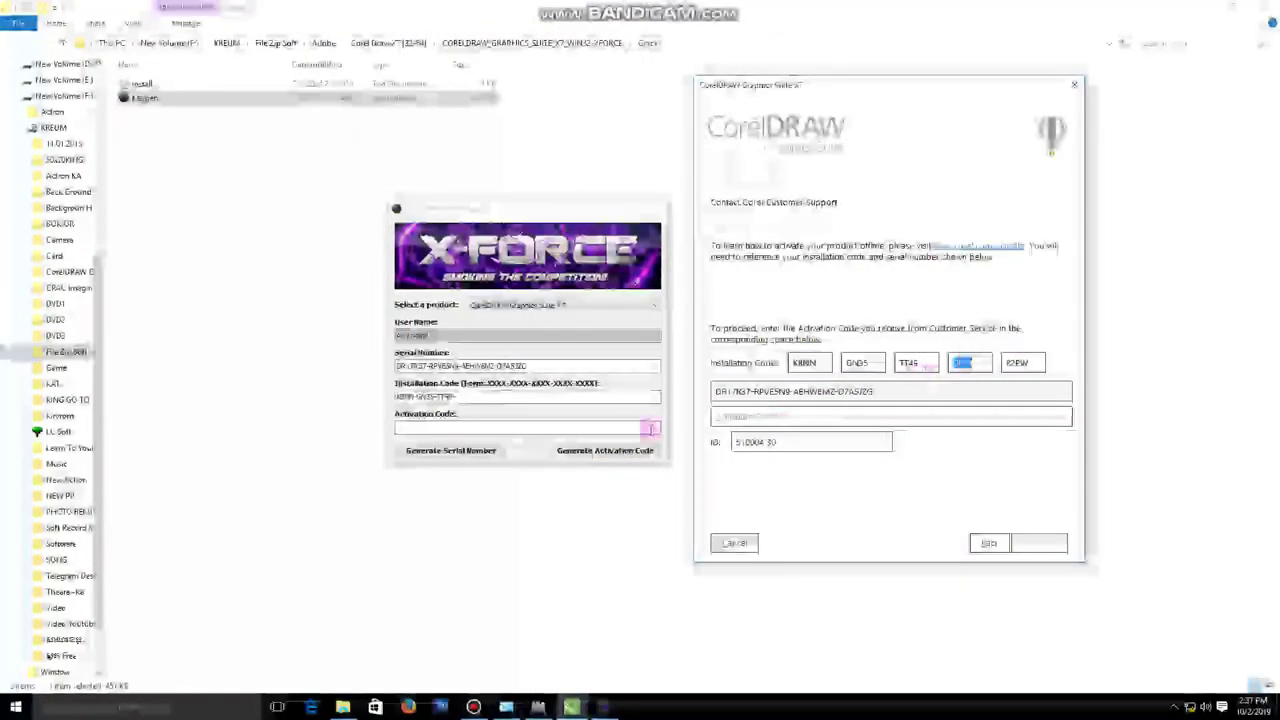
{"action": "left_click", "coordinate": [500, 396]}
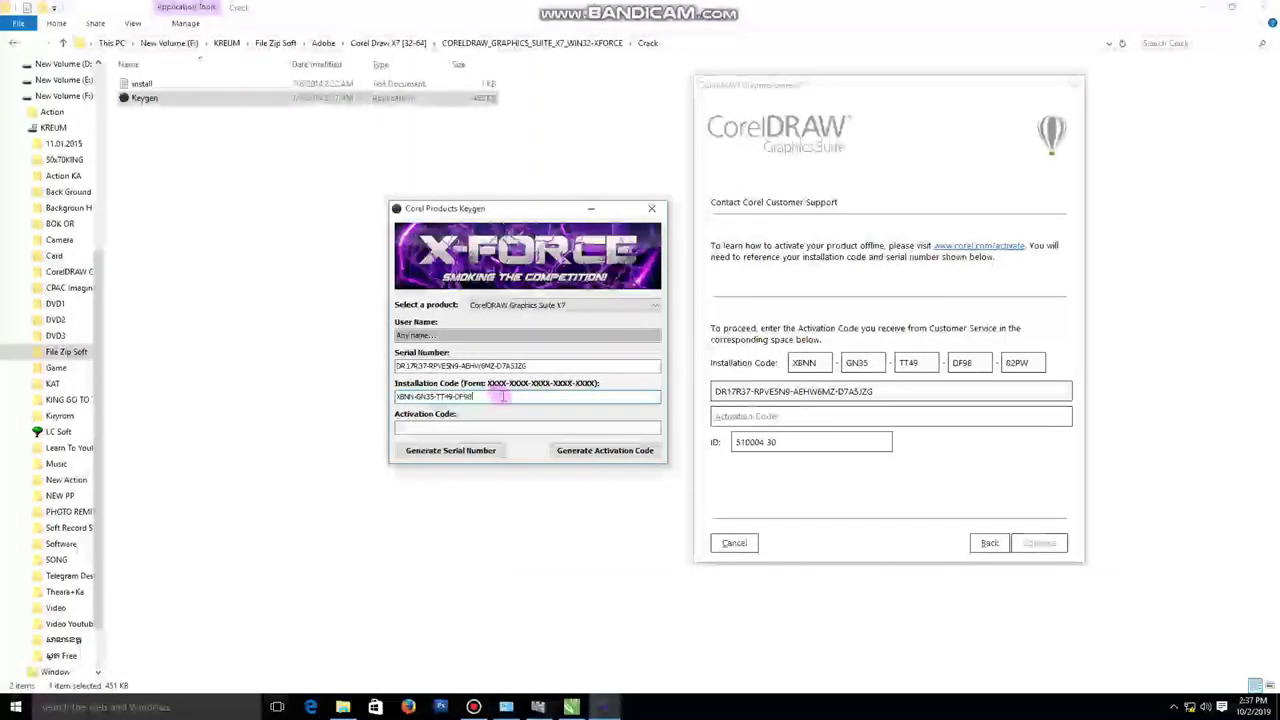
{"action": "double_click", "coordinate": [1015, 362]}
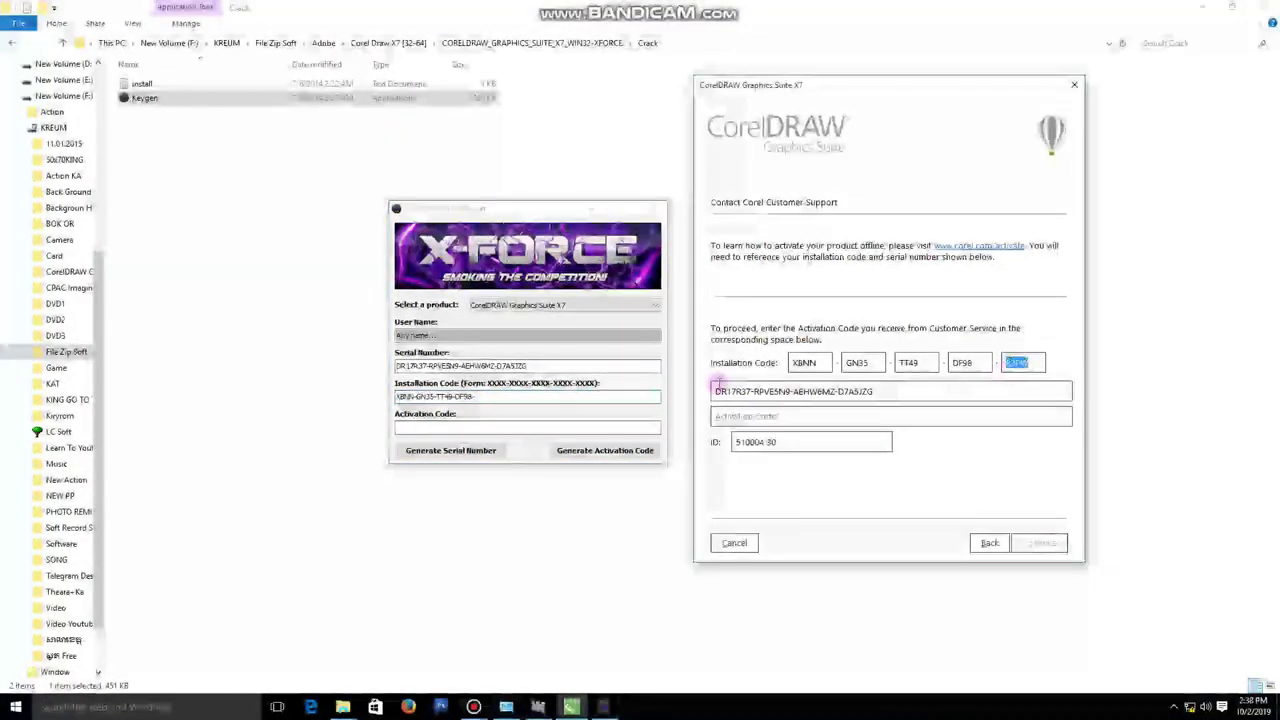
{"action": "left_click", "coordinate": [537, 397]}
{"action": "key", "text": "ctrl+v"}
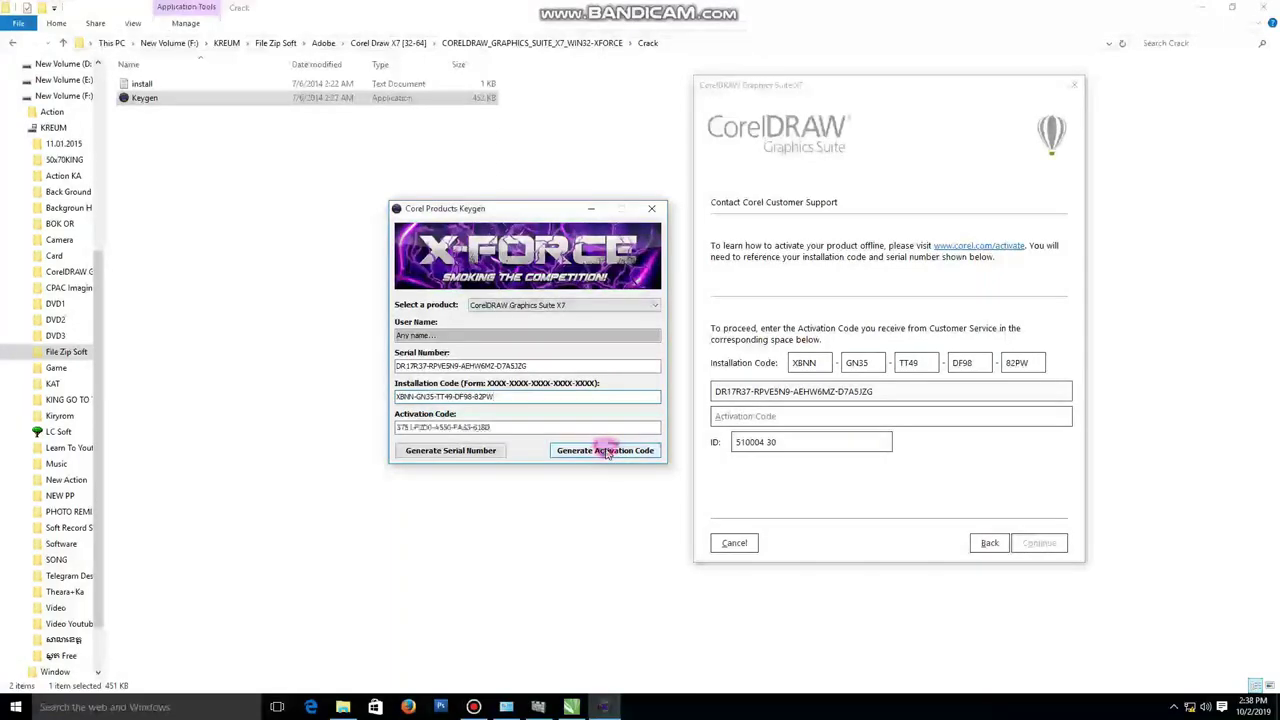
Select and copy the keygen's generated activation code
{"action": "left_click_drag", "start_coordinate": [488, 427], "coordinate": [398, 427]}
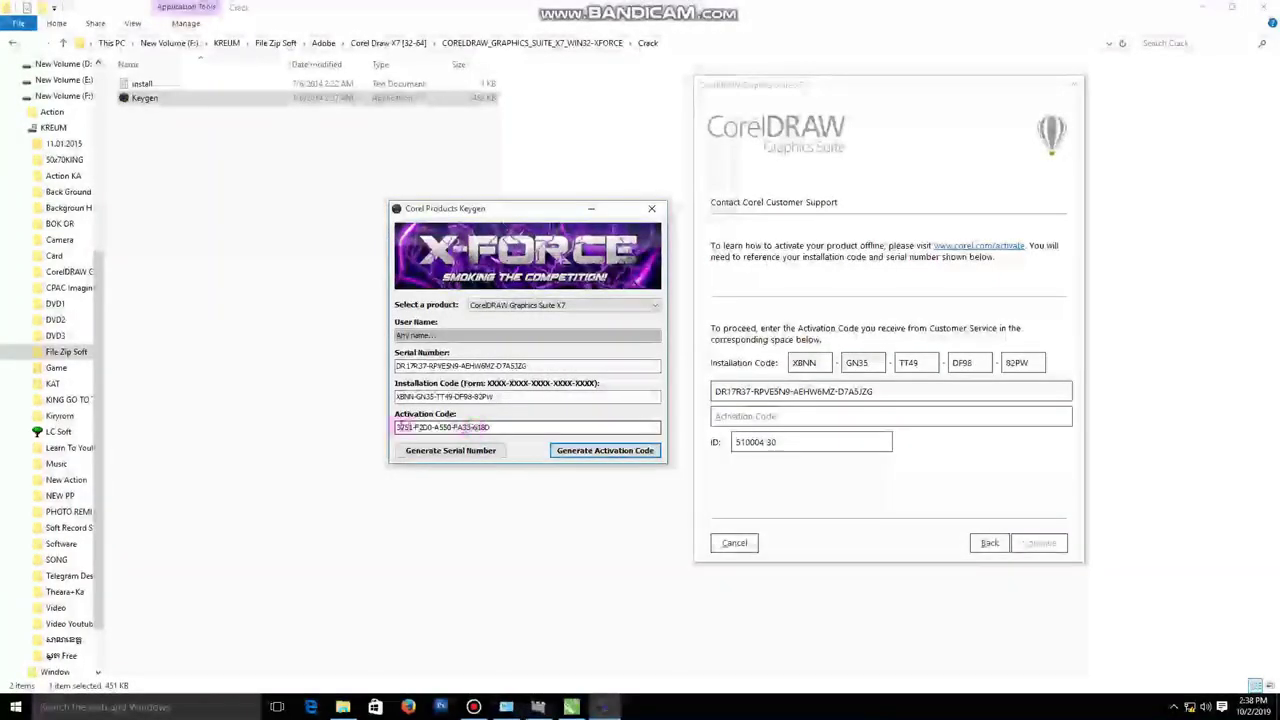
{"action": "left_click", "coordinate": [507, 427]}
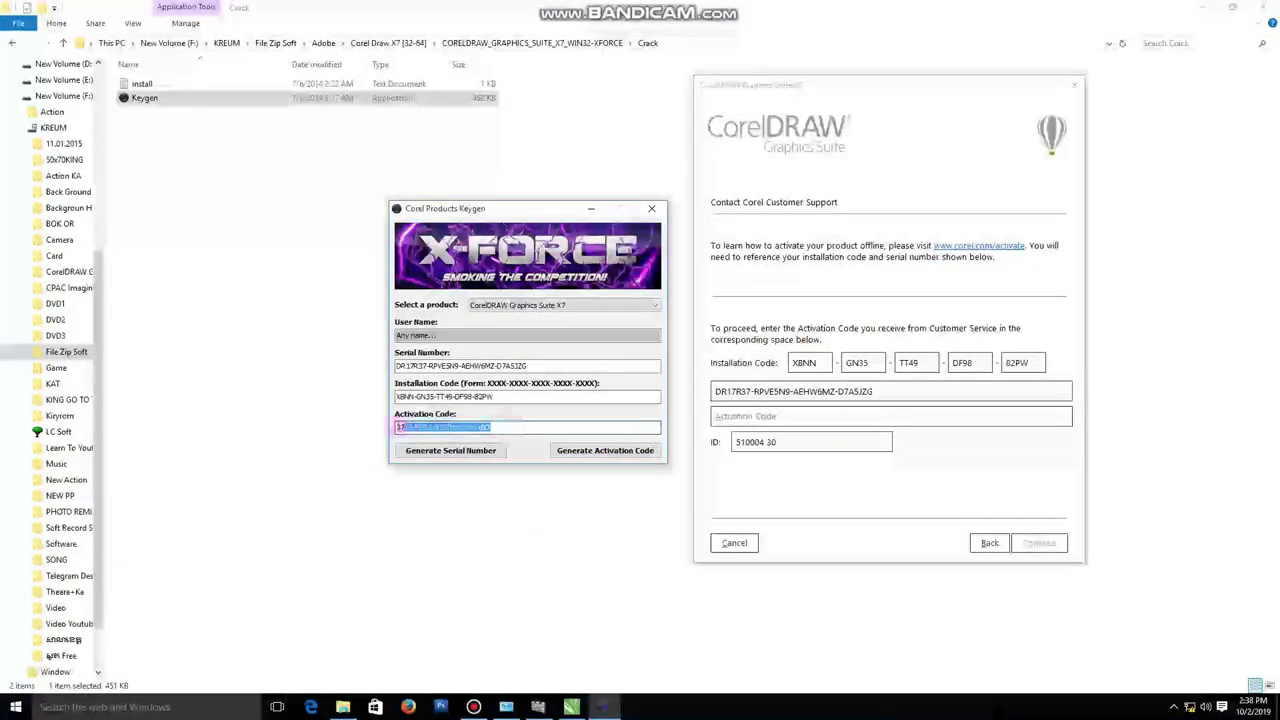
{"action": "right_click", "coordinate": [445, 430]}
{"action": "left_click", "coordinate": [486, 466]}
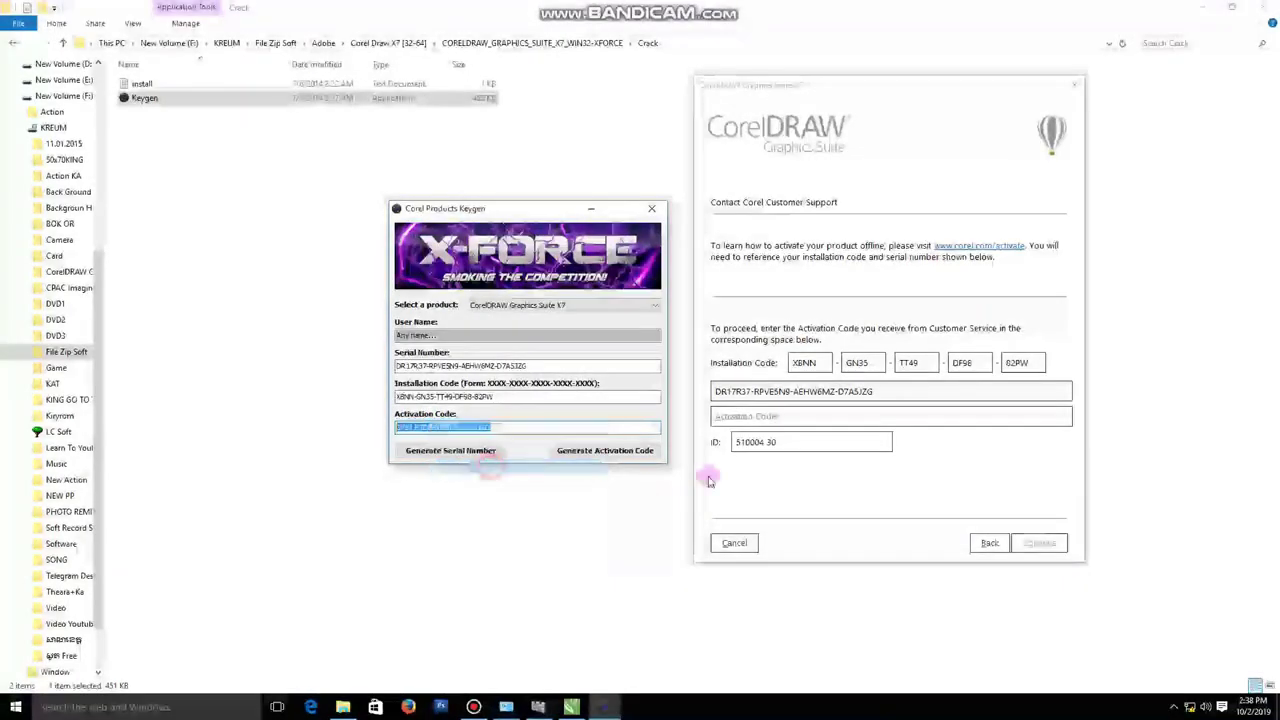
Paste the activation code into CorelDRAW, submit it, and dismiss the follow-up dialogs
{"action": "left_click", "coordinate": [745, 418]}
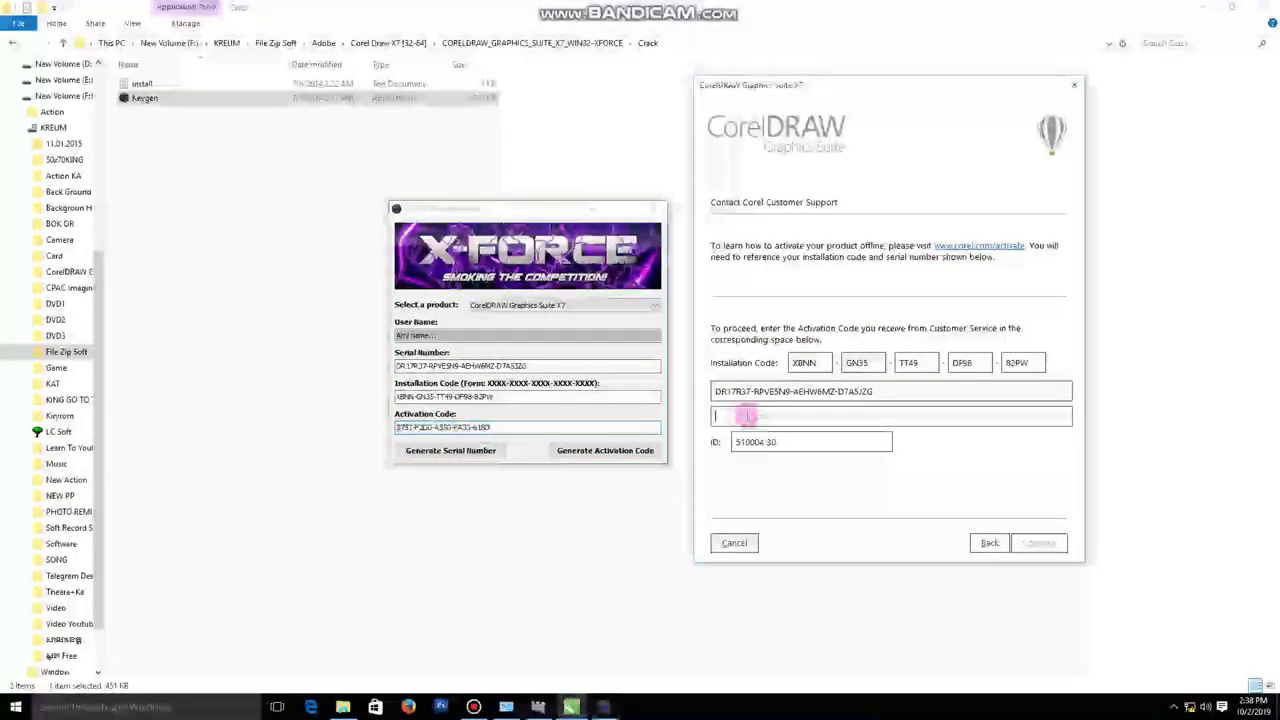
{"action": "right_click", "coordinate": [748, 416]}
{"action": "left_click", "coordinate": [806, 473]}
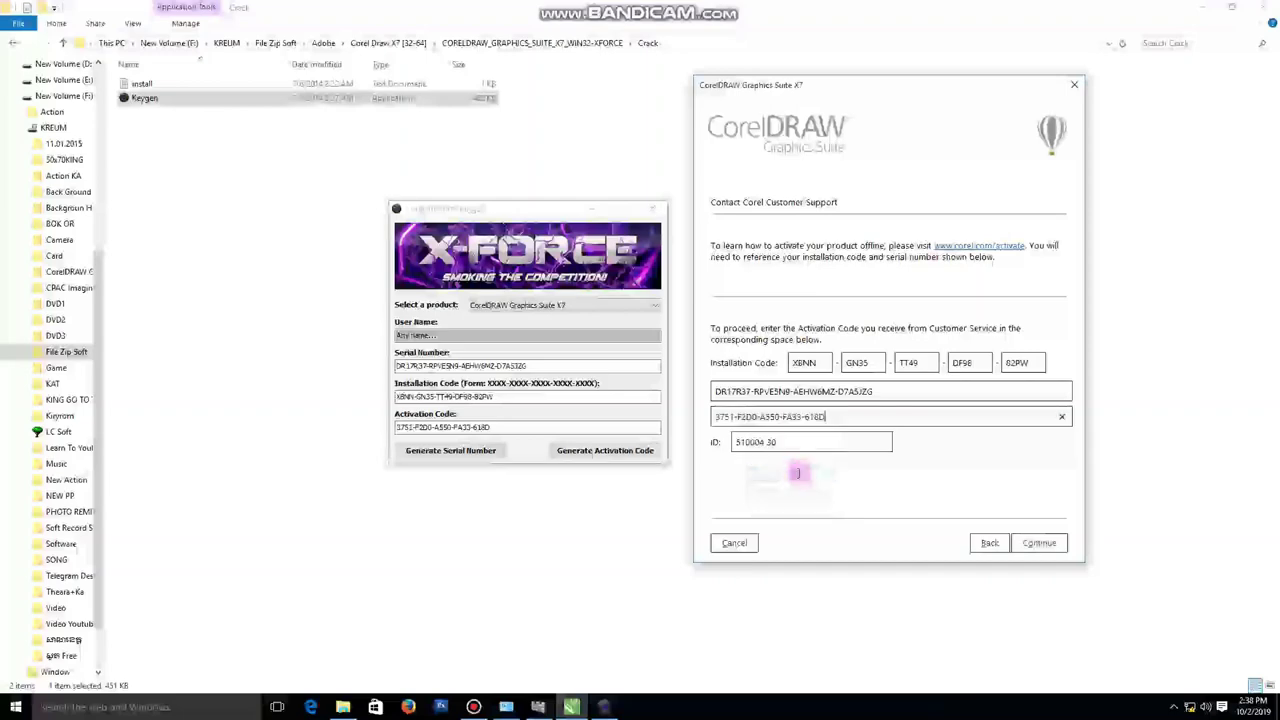
{"action": "left_click", "coordinate": [1042, 544]}
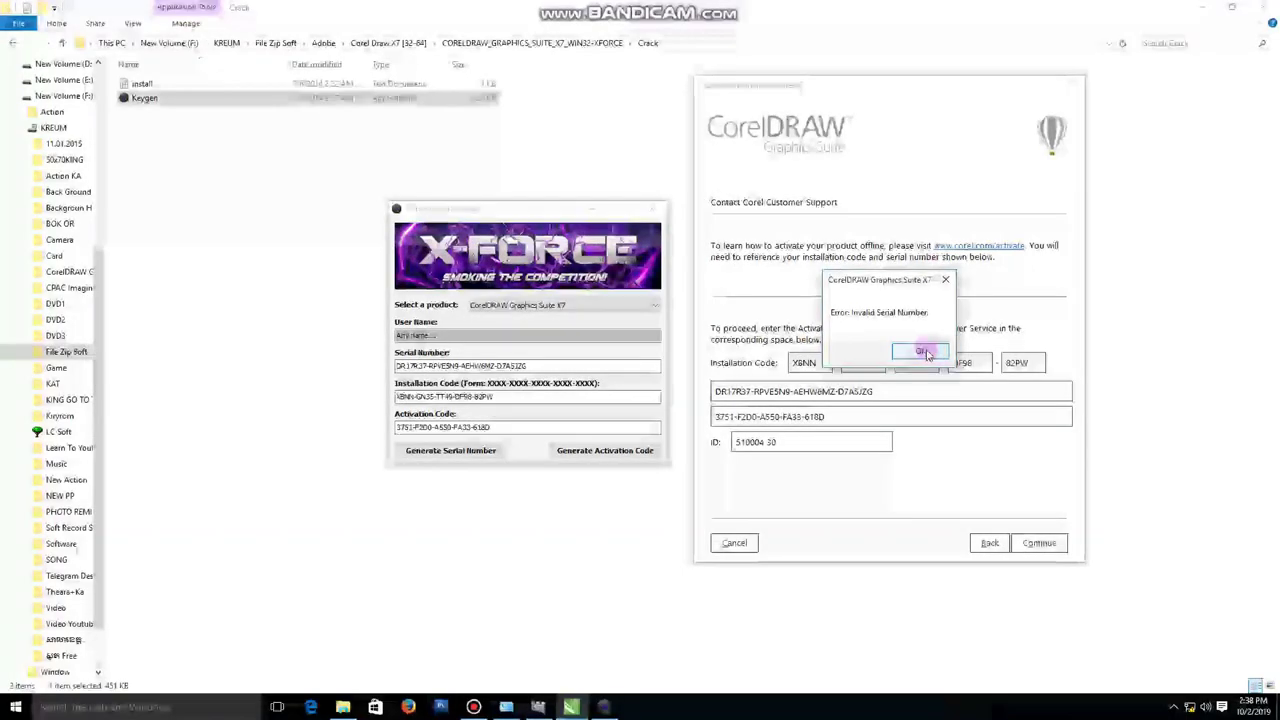
{"action": "left_click", "coordinate": [927, 354]}
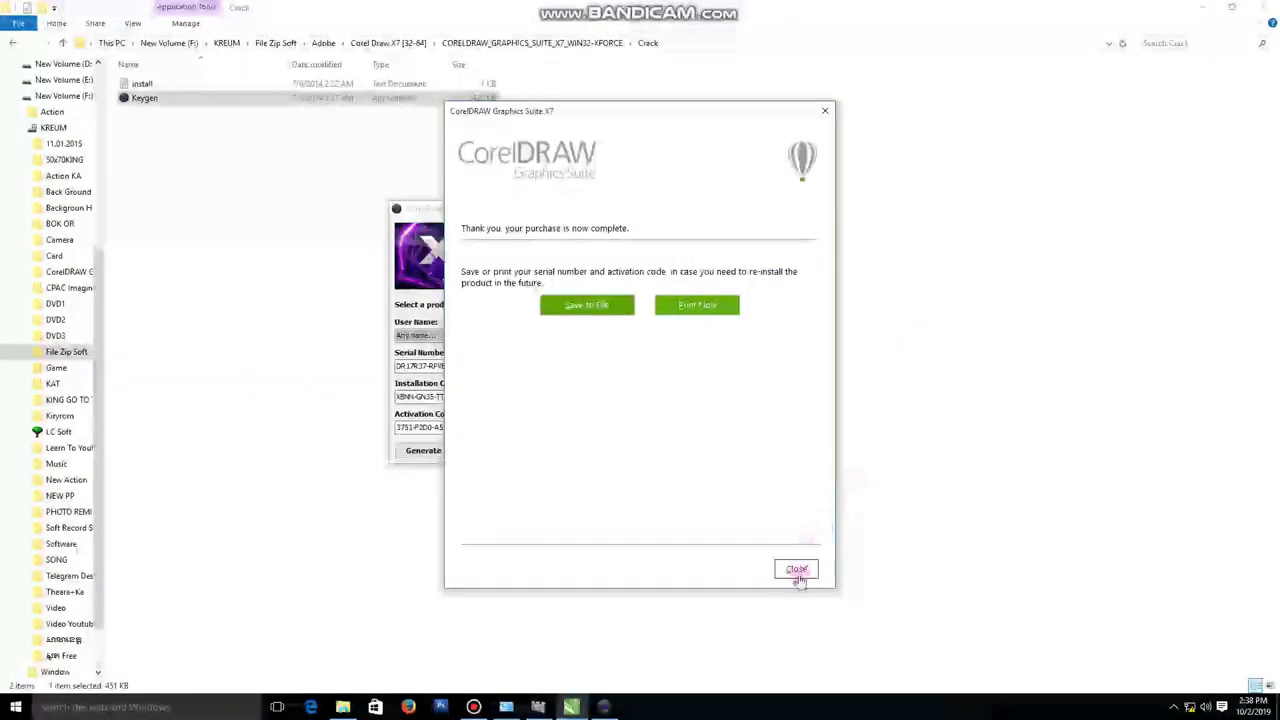
{"action": "left_click", "coordinate": [797, 574]}
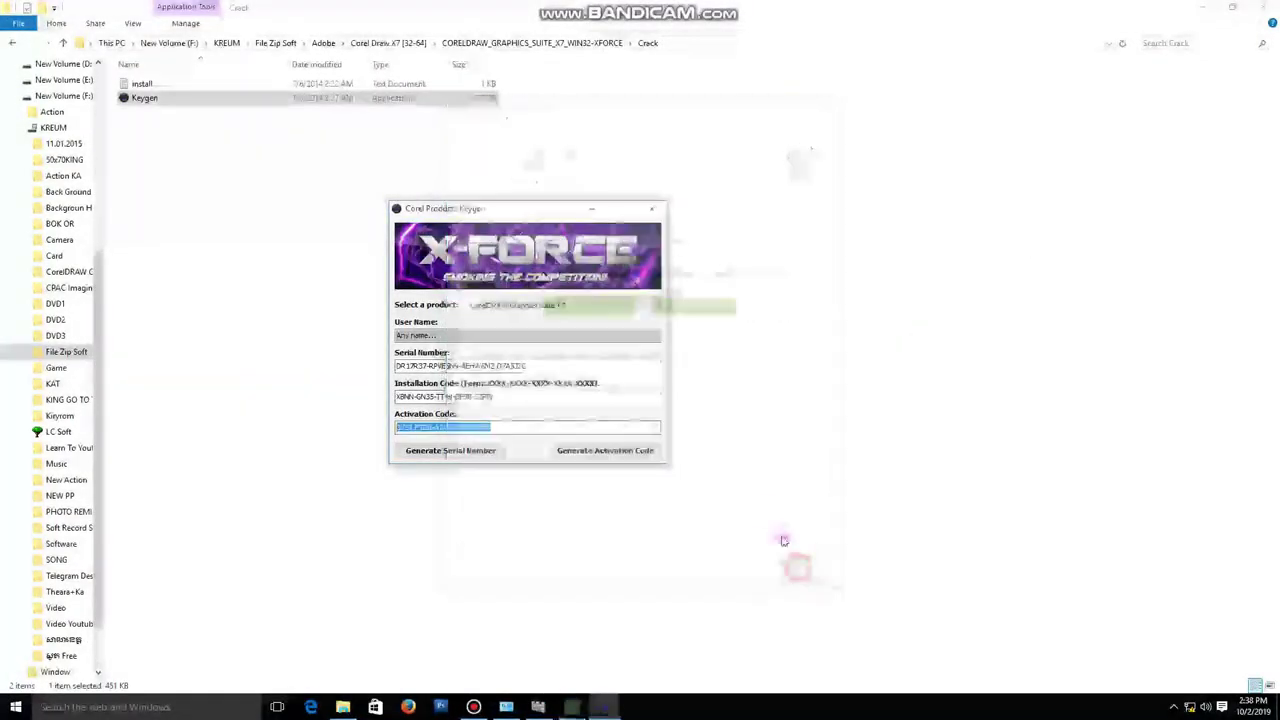
Close the keygen and minimize File Explorer to return to the desktop
{"action": "left_click", "coordinate": [652, 210]}
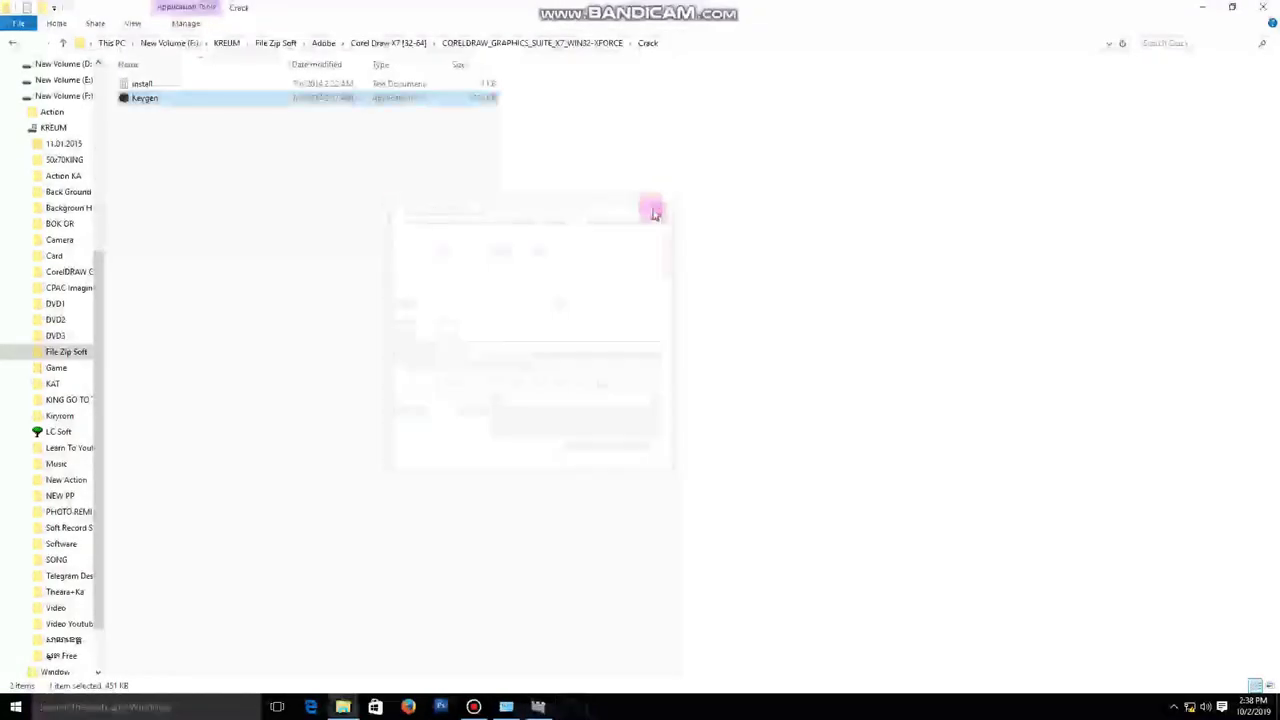
{"action": "left_click", "coordinate": [1175, 707]}
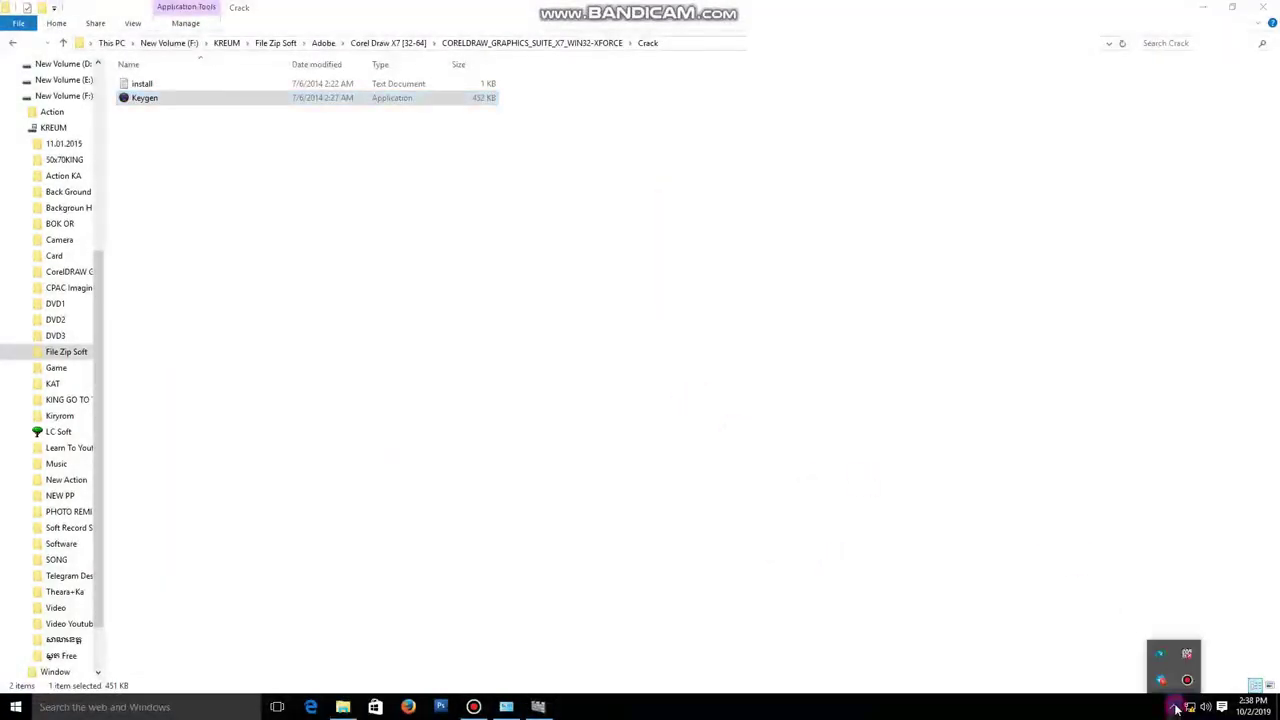
{"action": "left_click", "coordinate": [1077, 698]}
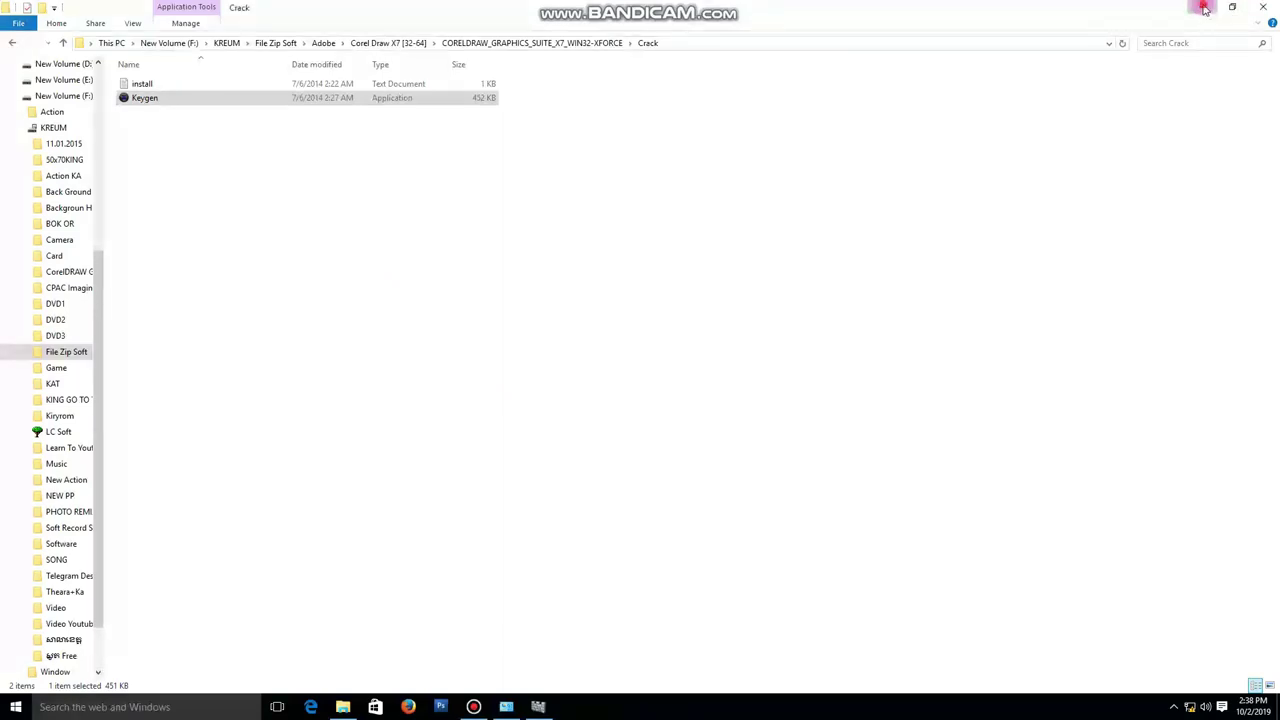
{"action": "left_click", "coordinate": [1205, 8]}
{"action": "right_click", "coordinate": [643, 215]}
Launch CorelDRAW X7 from the desktop shortcut and close the Corel account sign-in prompt
{"action": "left_click", "coordinate": [668, 255]}
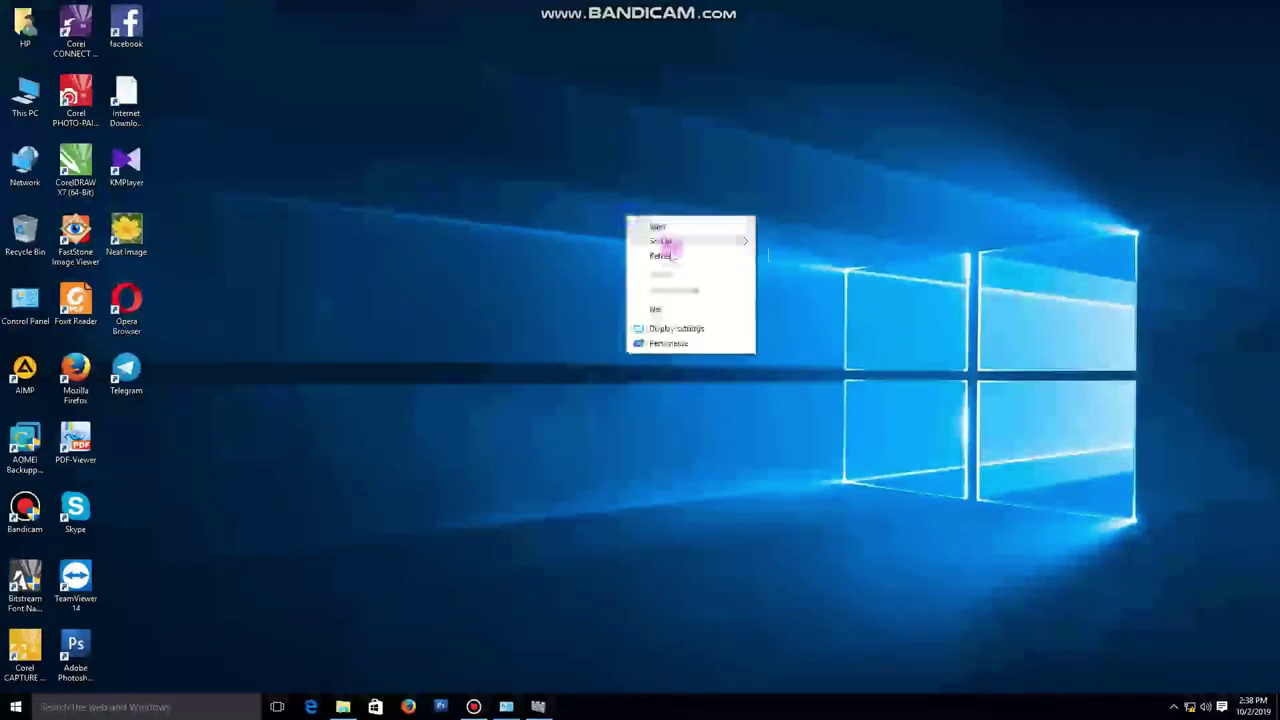
{"action": "double_click", "coordinate": [72, 163]}
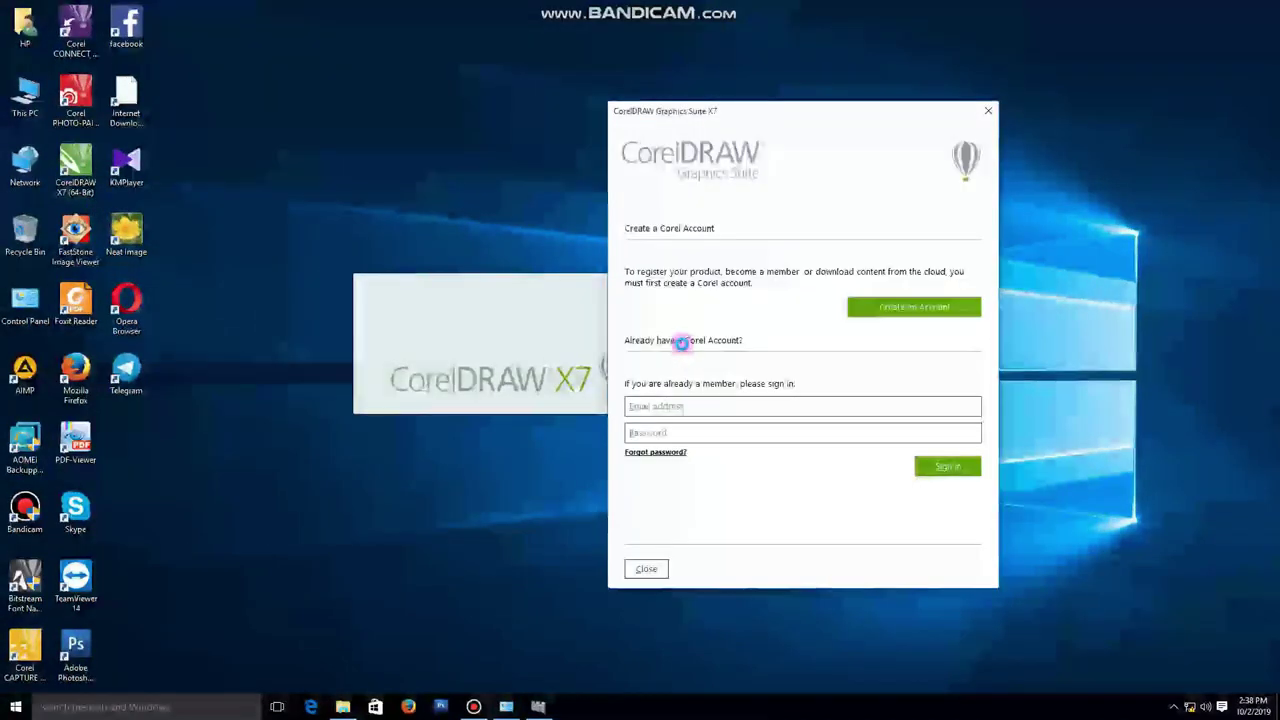
{"action": "left_click", "coordinate": [646, 569]}
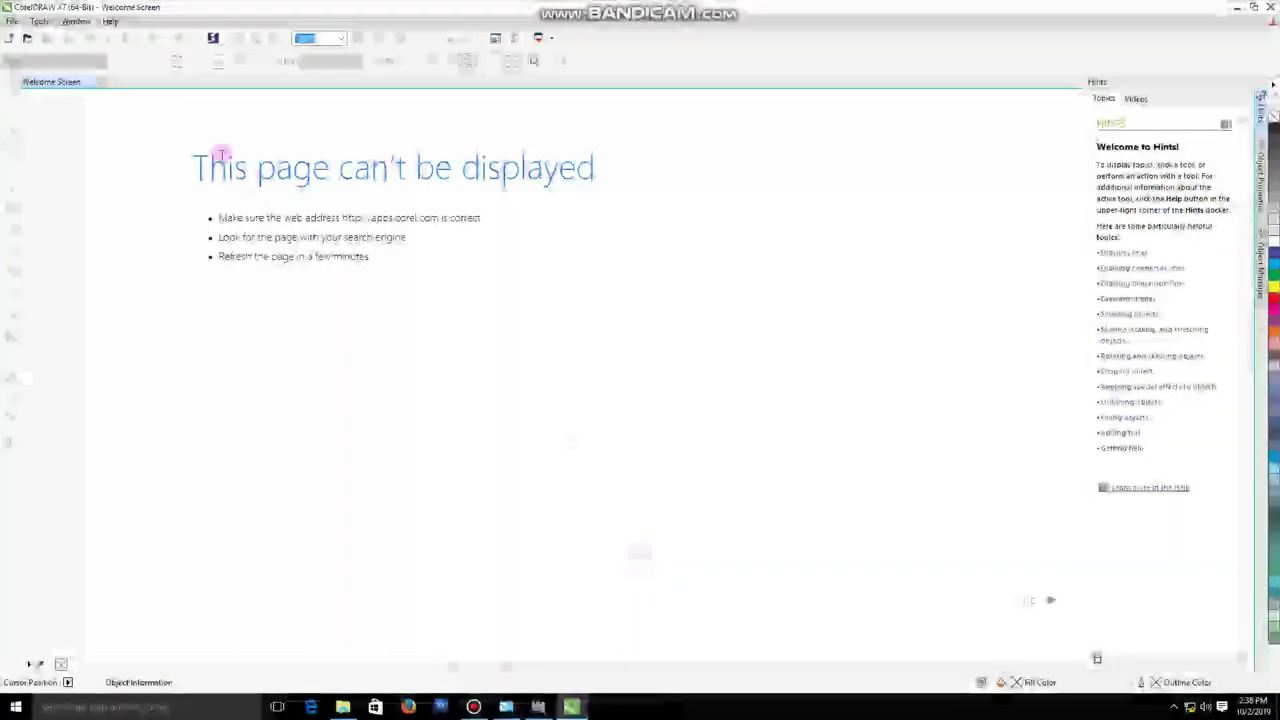
Create a blank Letter-size Untitled-1 document via File > New, then exit CorelDRAW X7
{"action": "left_click", "coordinate": [38, 21]}
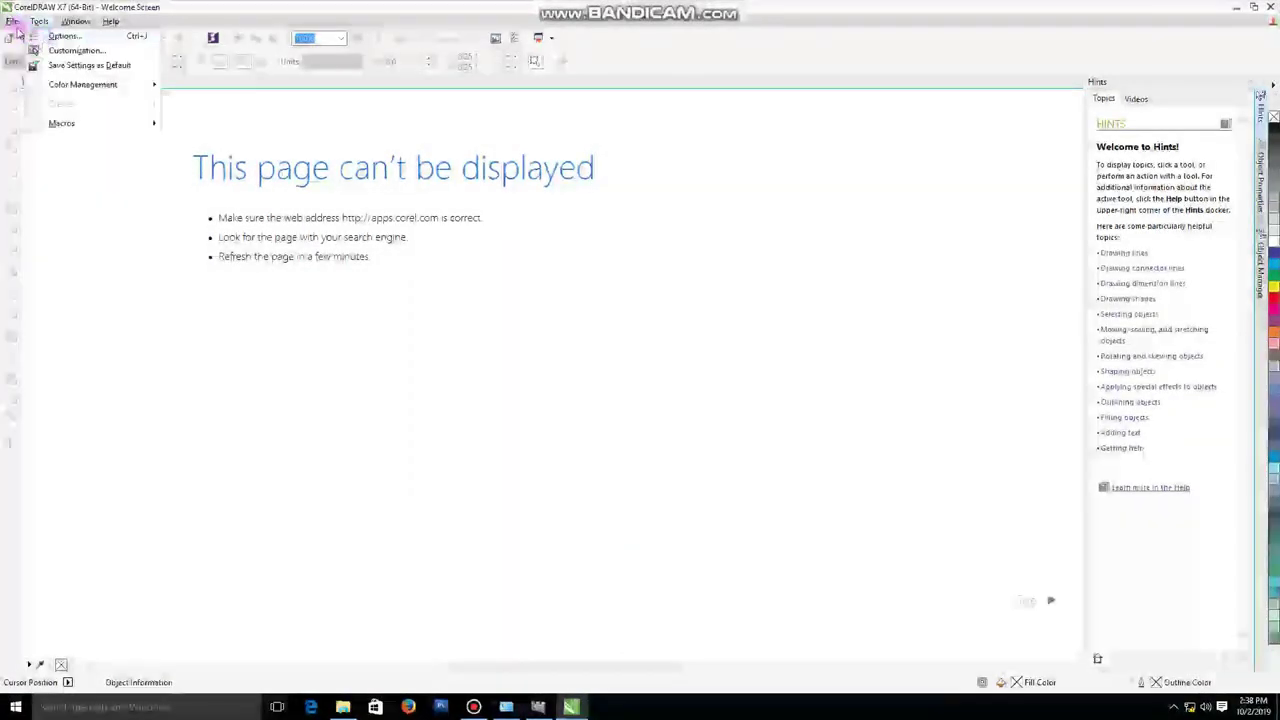
{"action": "left_click", "coordinate": [45, 36]}
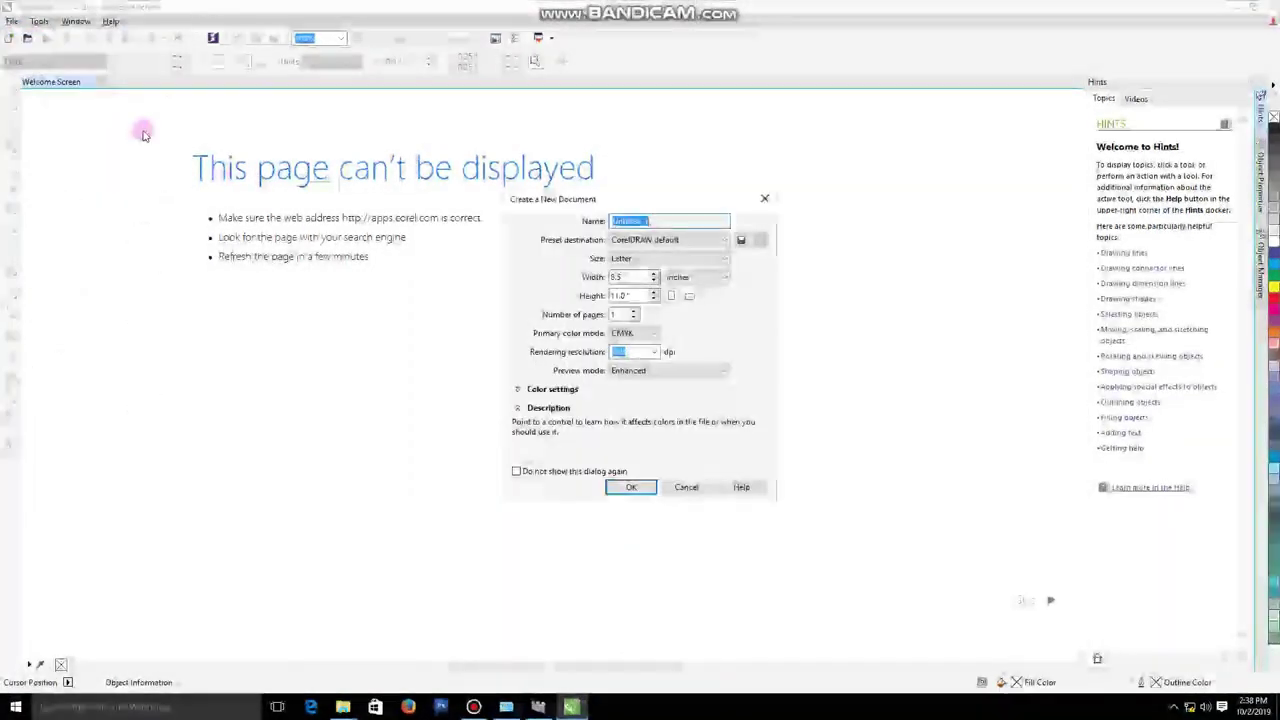
{"action": "left_click", "coordinate": [641, 495]}
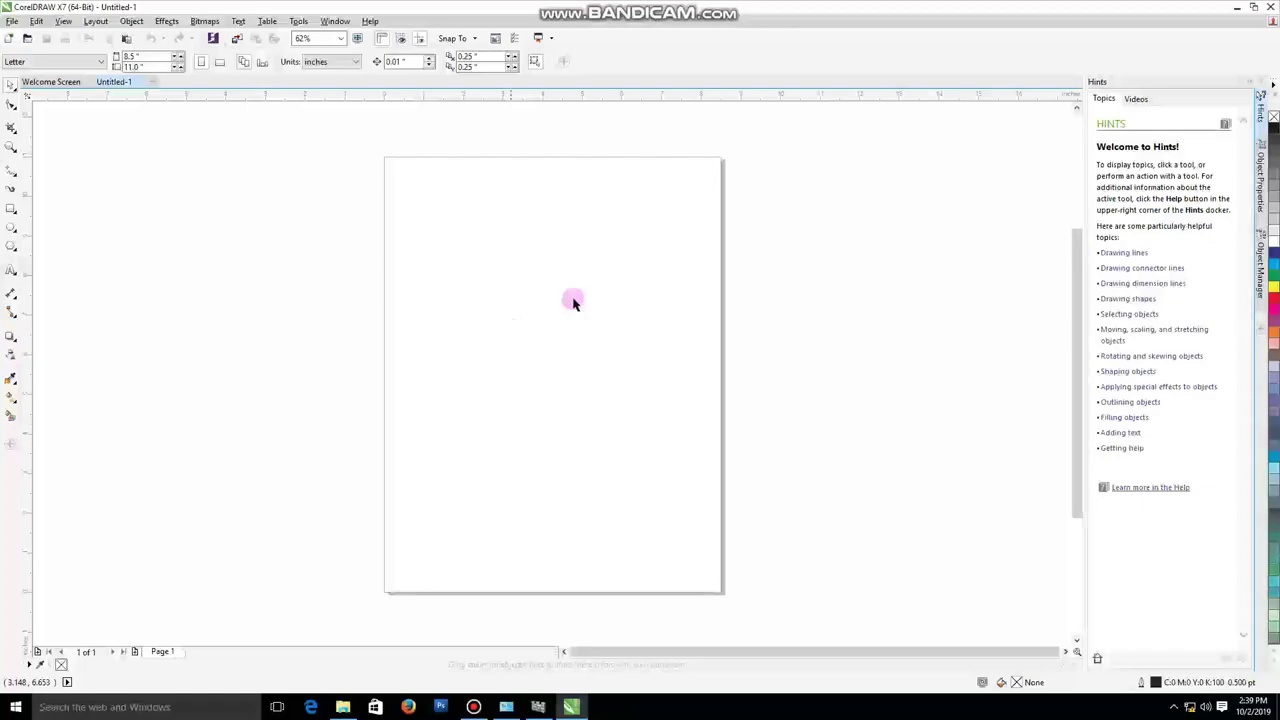
{"action": "left_click", "coordinate": [1273, 12]}
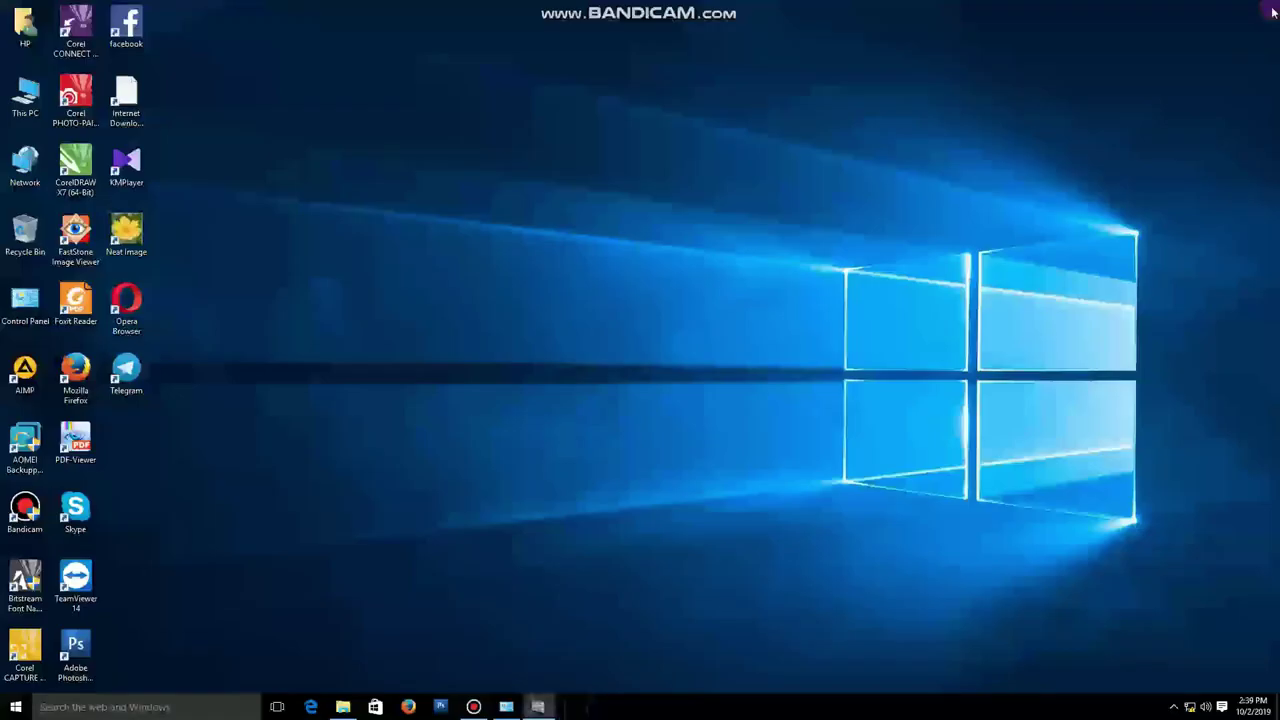